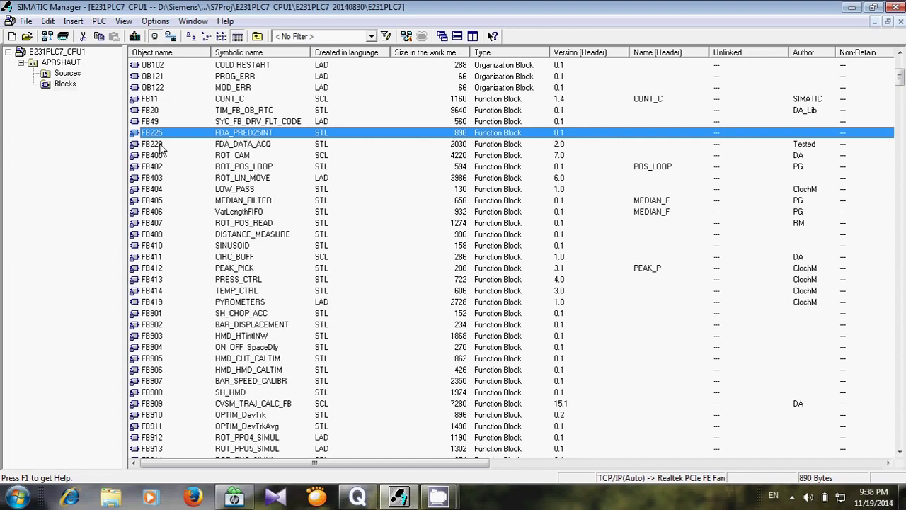
Look through the block list of the APRSHAUT program, examining the organization and function blocks around FB225 and FB400.
{"action": "scroll", "coordinate": [140, 183], "scroll_direction": "up", "scroll_amount": 5}
{"action": "scroll", "coordinate": [139, 182], "scroll_direction": "down", "scroll_amount": 5}
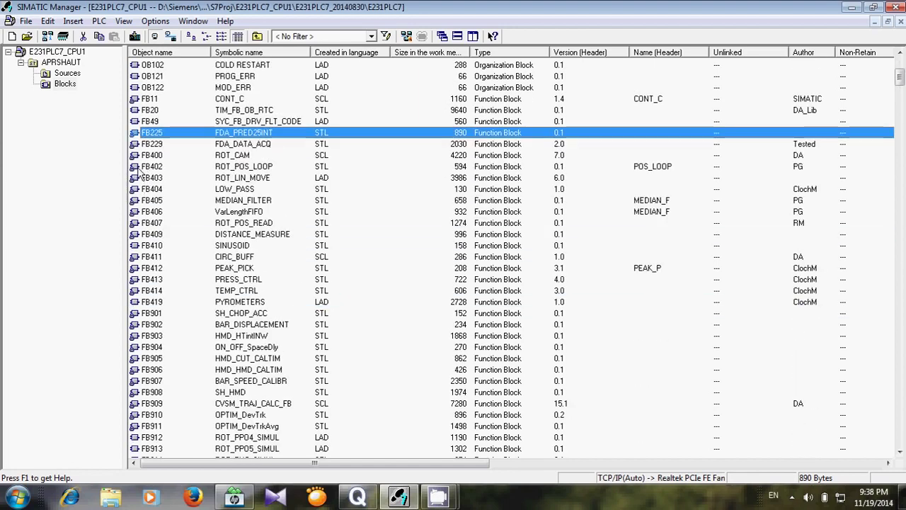
{"action": "scroll", "coordinate": [142, 174], "scroll_direction": "down", "scroll_amount": 20}
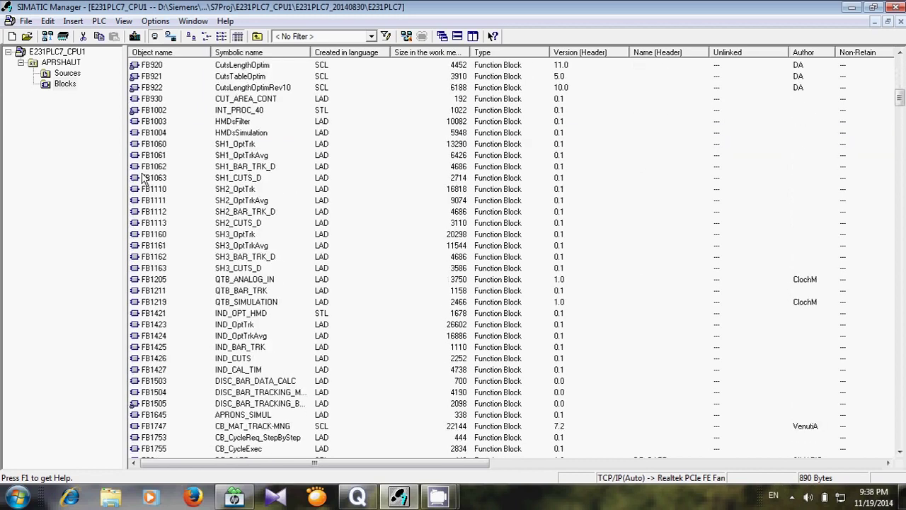
{"action": "scroll", "coordinate": [143, 179], "scroll_direction": "up", "scroll_amount": 20}
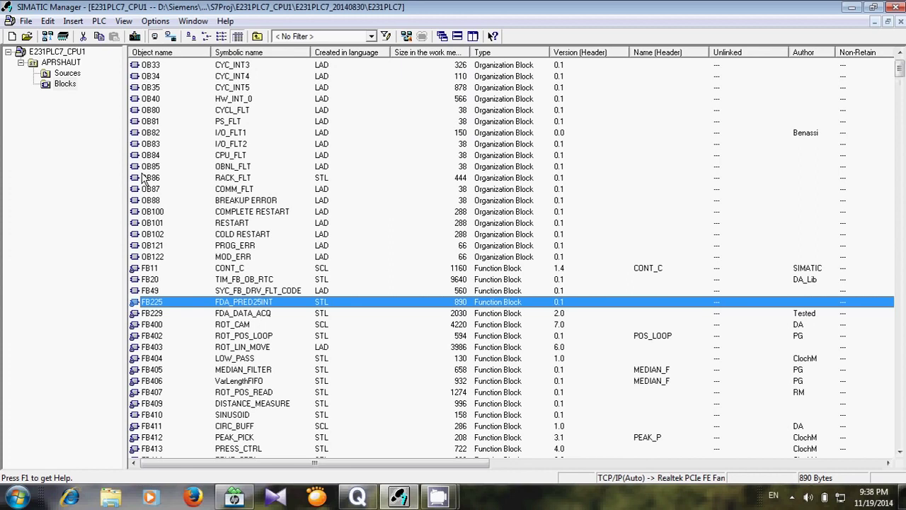
{"action": "scroll", "coordinate": [143, 178], "scroll_direction": "up", "scroll_amount": 1}
{"action": "scroll", "coordinate": [142, 179], "scroll_direction": "down", "scroll_amount": 8}
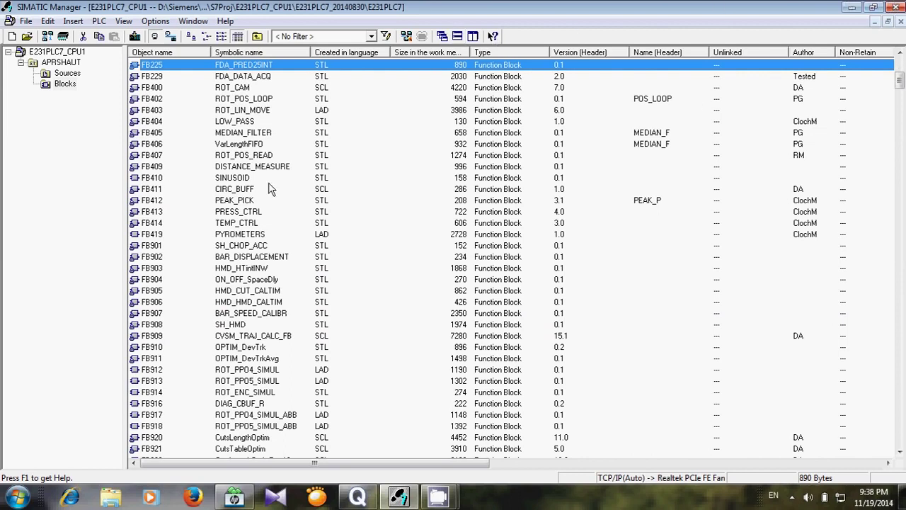
{"action": "left_click", "coordinate": [156, 156]}
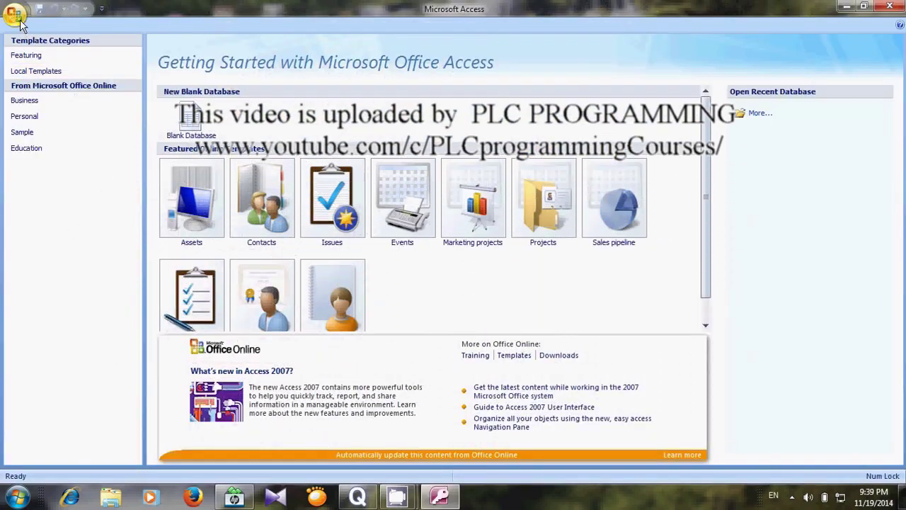
In Microsoft Access, start opening an existing database and browse to the Siemens\Step7 folder on drive D.
{"action": "left_click", "coordinate": [20, 18]}
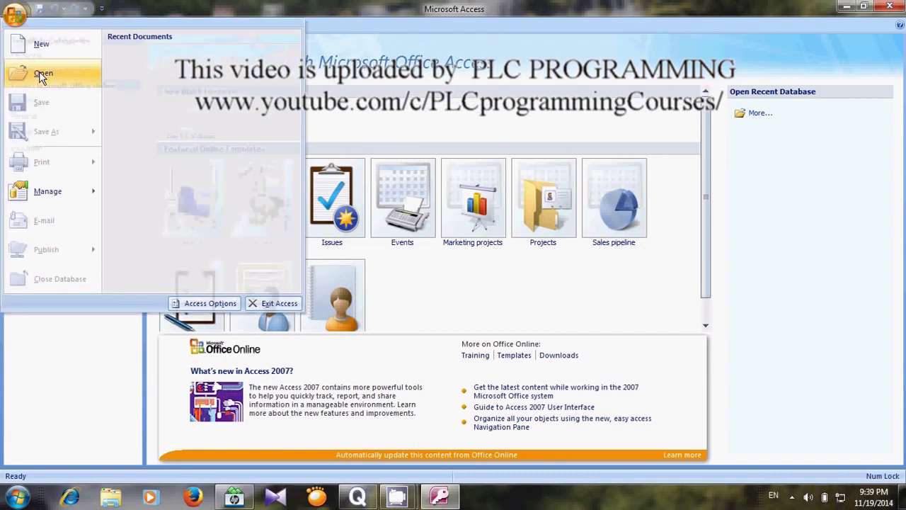
{"action": "left_click", "coordinate": [40, 75]}
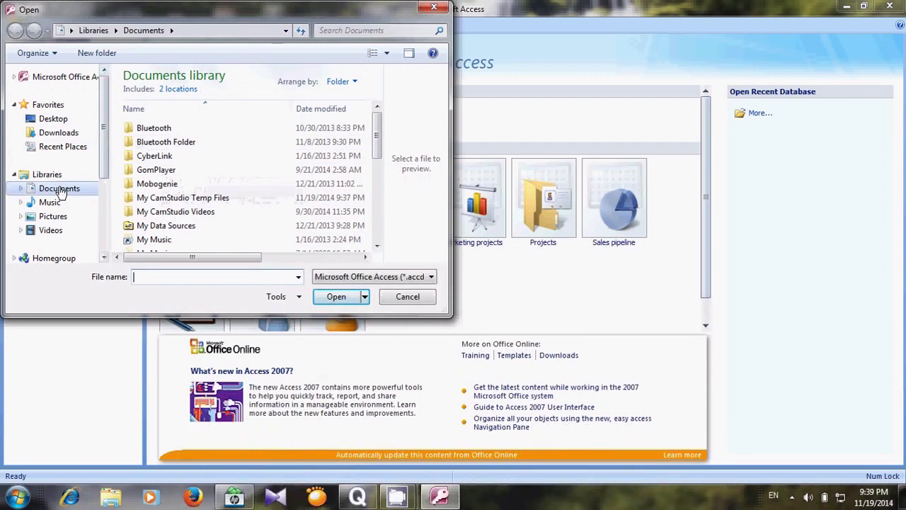
{"action": "left_click", "coordinate": [104, 257]}
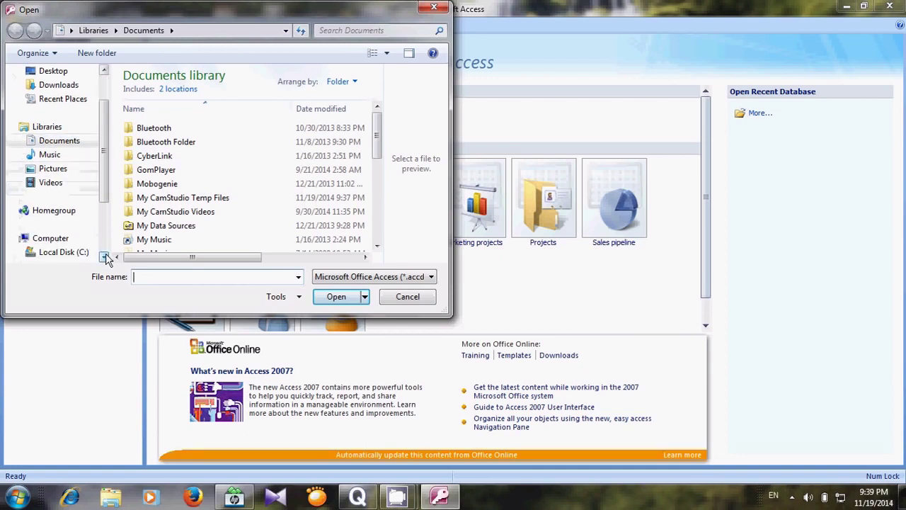
{"action": "left_click_drag", "start_coordinate": [104, 257], "coordinate": [104, 257]}
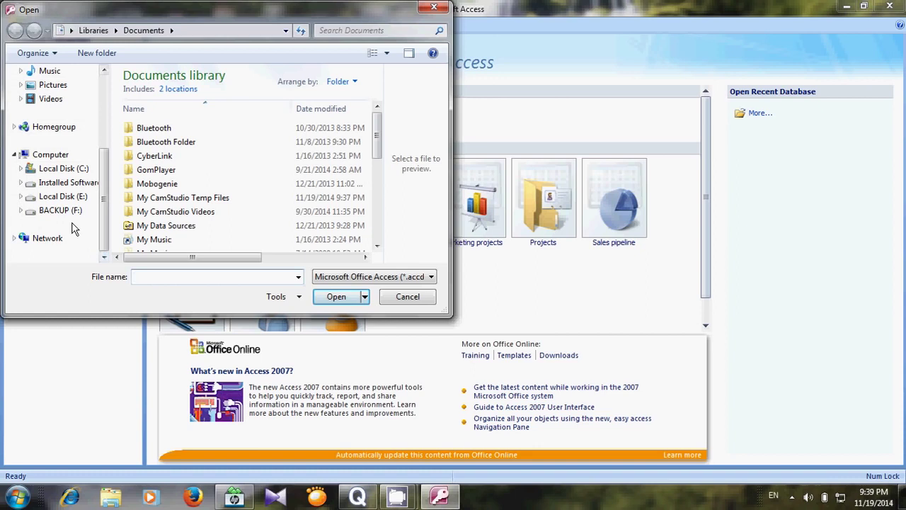
{"action": "left_click", "coordinate": [83, 187]}
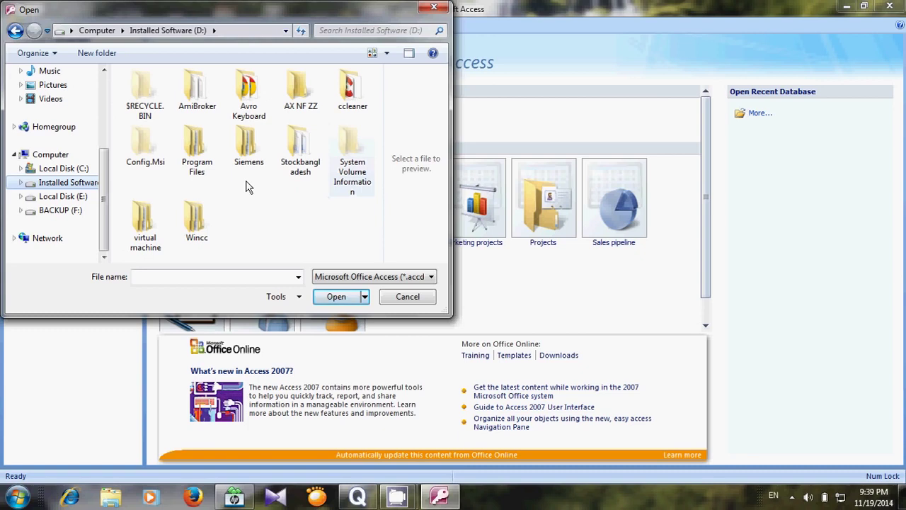
{"action": "double_click", "coordinate": [248, 162]}
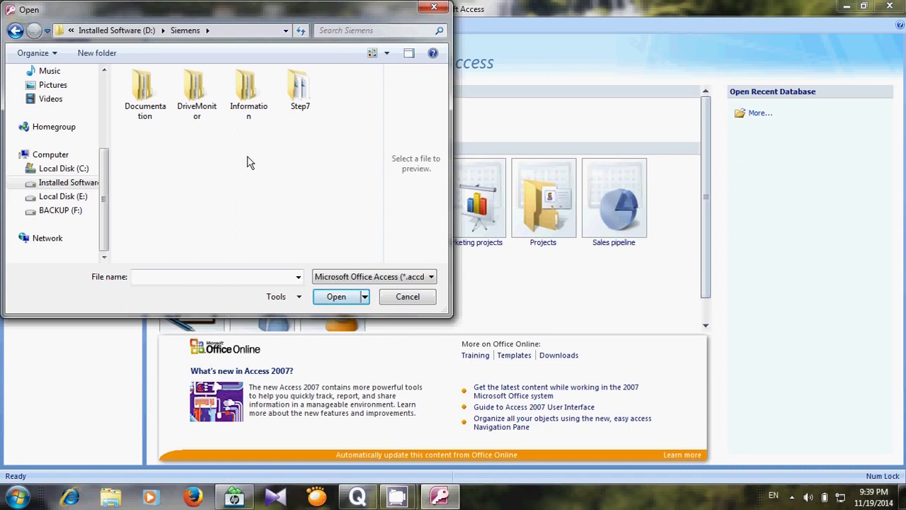
{"action": "double_click", "coordinate": [297, 89]}
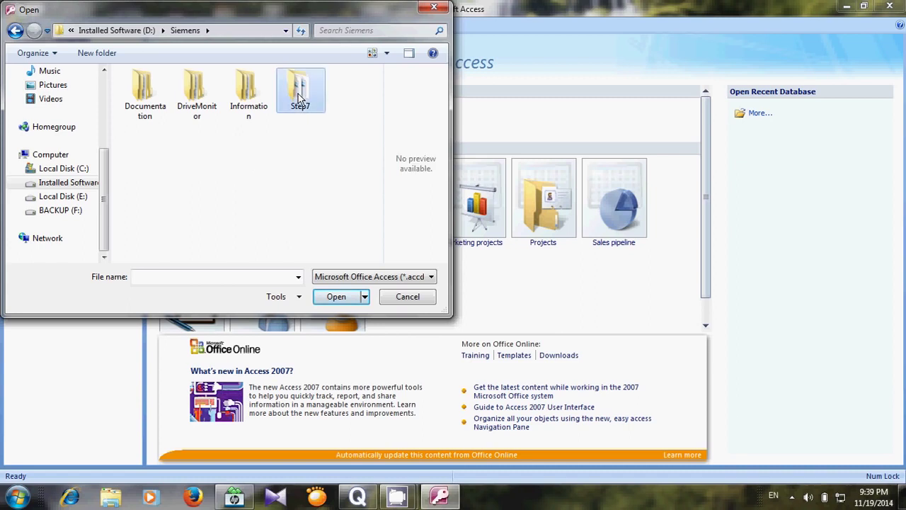
Go to the S7Proj folder and open the E231PLC7_CPU1 project folder inside it.
{"action": "scroll", "coordinate": [209, 165], "scroll_direction": "down", "scroll_amount": 2}
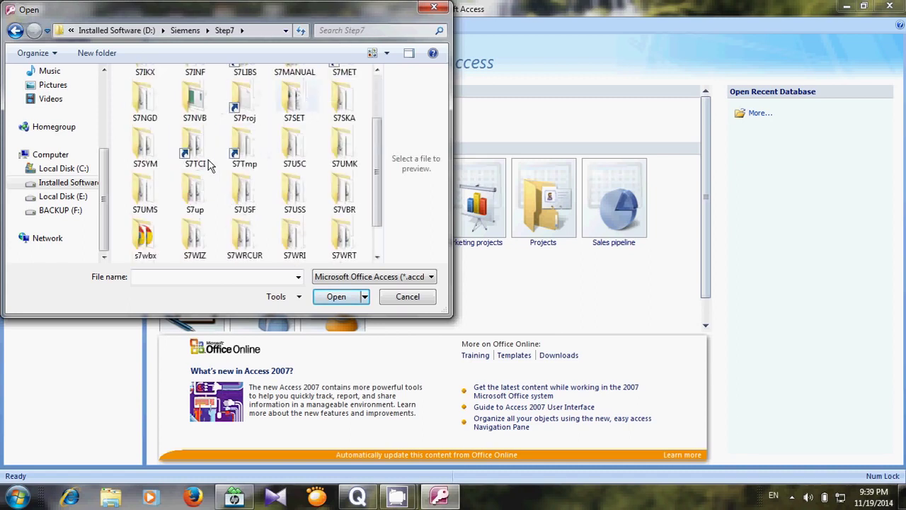
{"action": "double_click", "coordinate": [244, 114]}
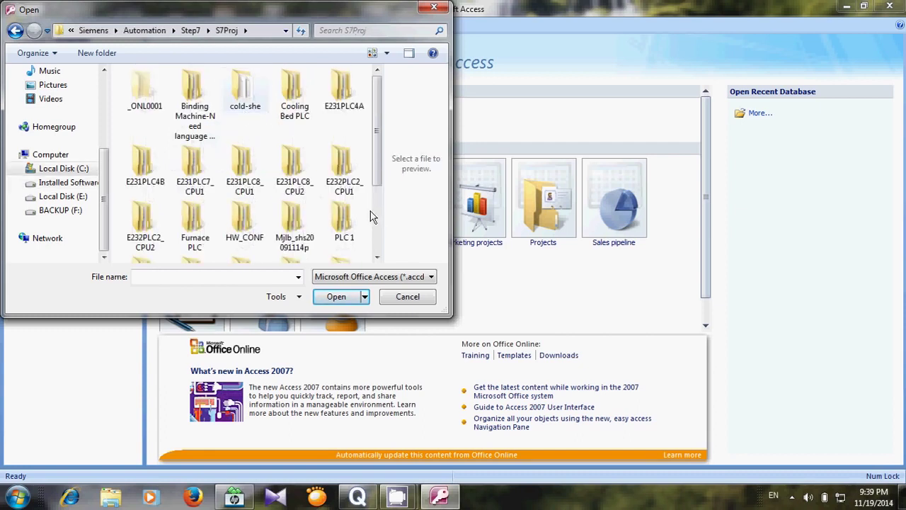
{"action": "left_click", "coordinate": [377, 257]}
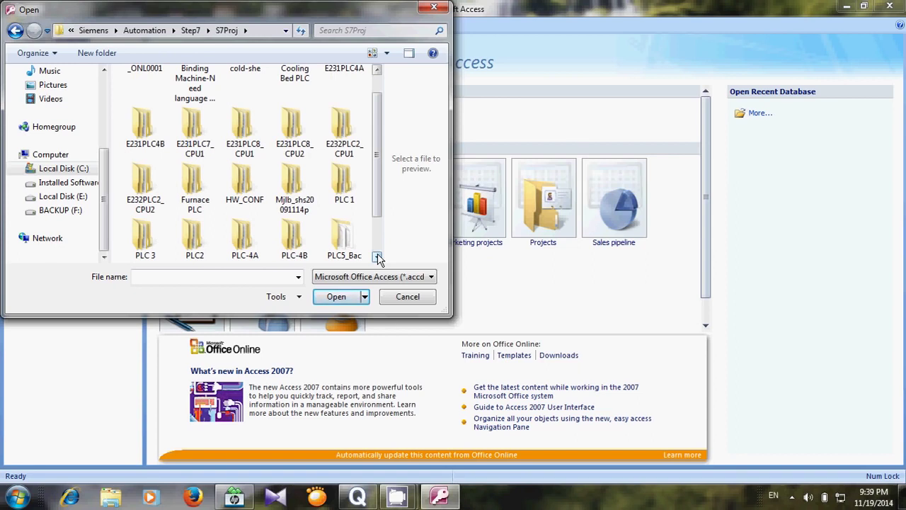
{"action": "left_click", "coordinate": [377, 258]}
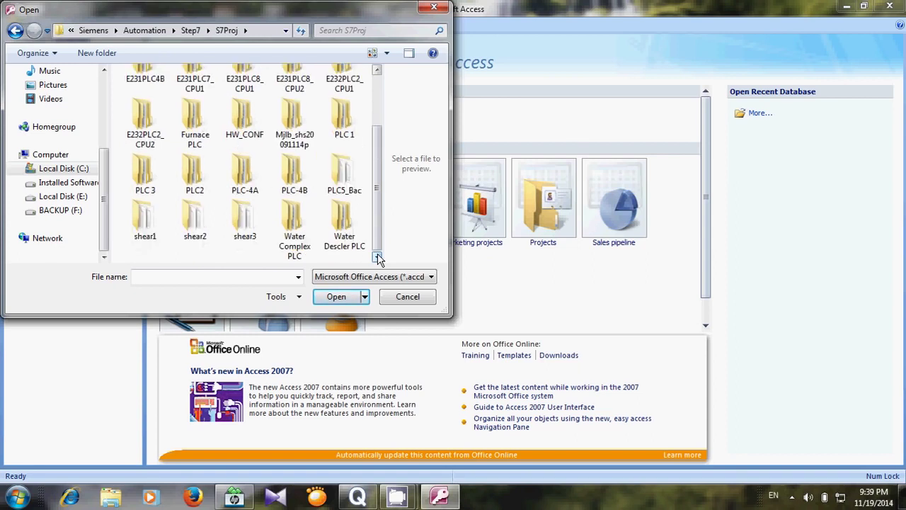
{"action": "left_click", "coordinate": [377, 258]}
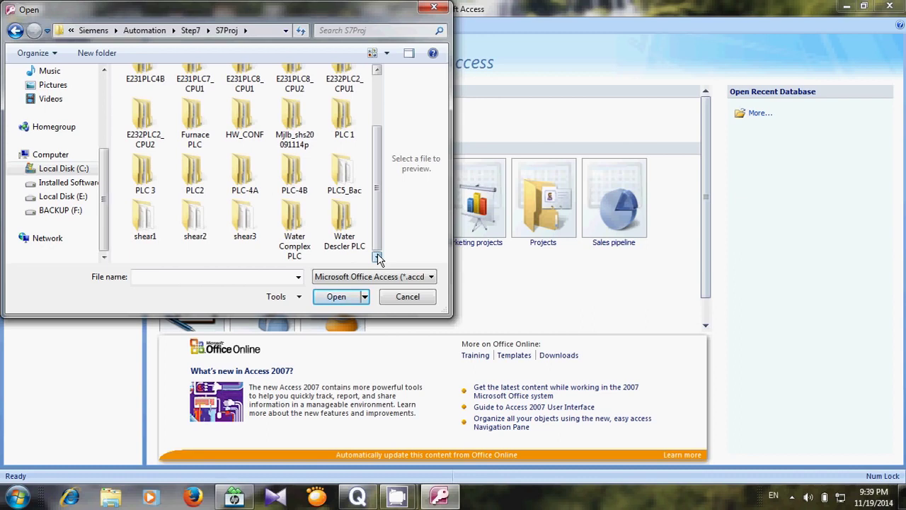
{"action": "left_click", "coordinate": [378, 71]}
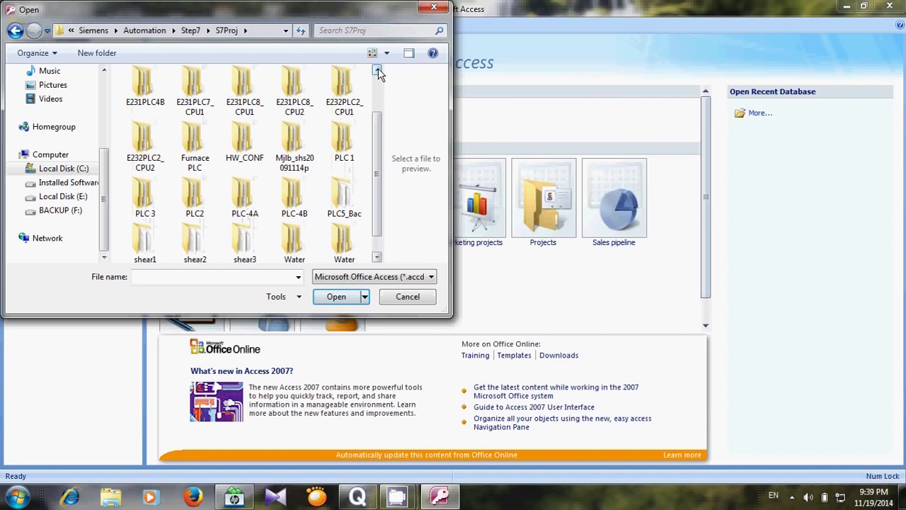
{"action": "double_click", "coordinate": [194, 106]}
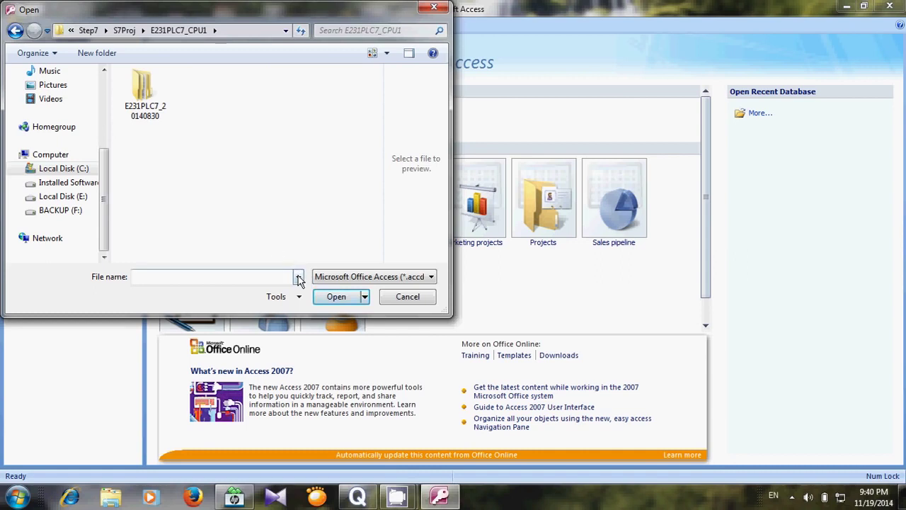
Set the file type filter to All Files (*.*) and browse into E231PLC7_20140830\E231PLC7.
{"action": "left_click", "coordinate": [430, 280]}
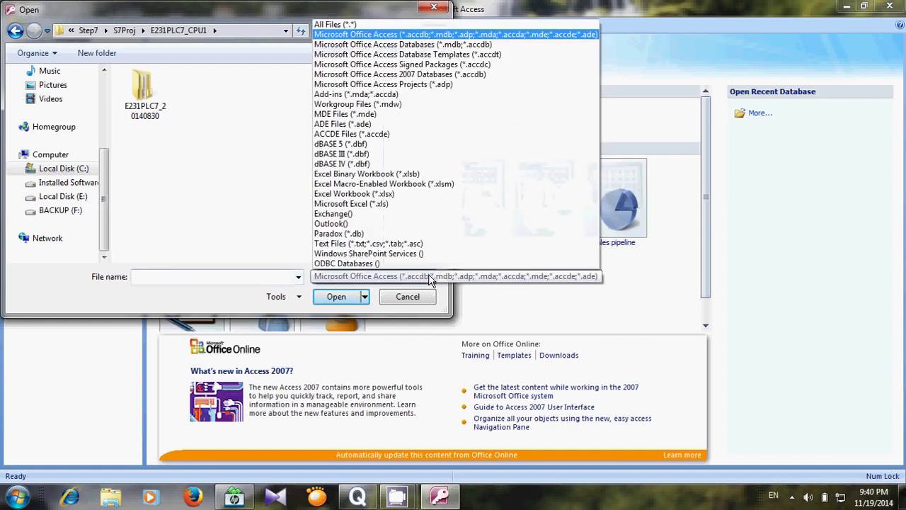
{"action": "left_click", "coordinate": [358, 27]}
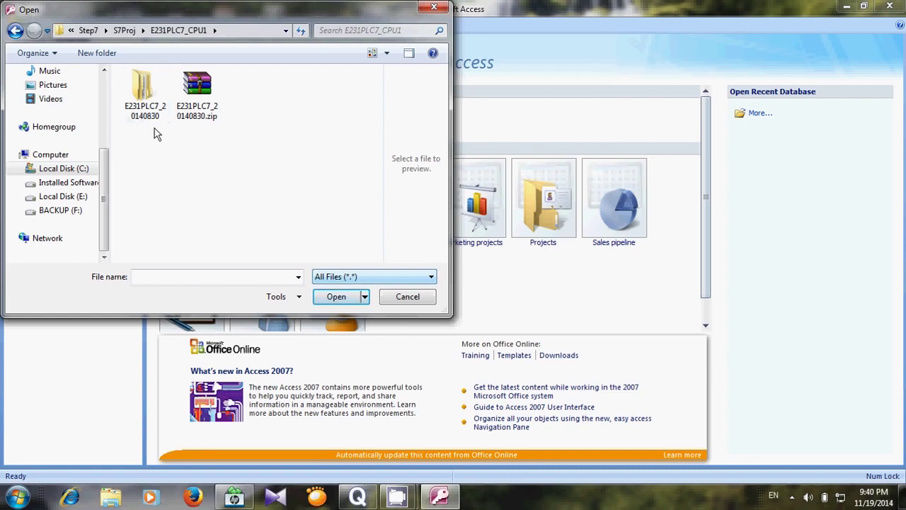
{"action": "double_click", "coordinate": [145, 96]}
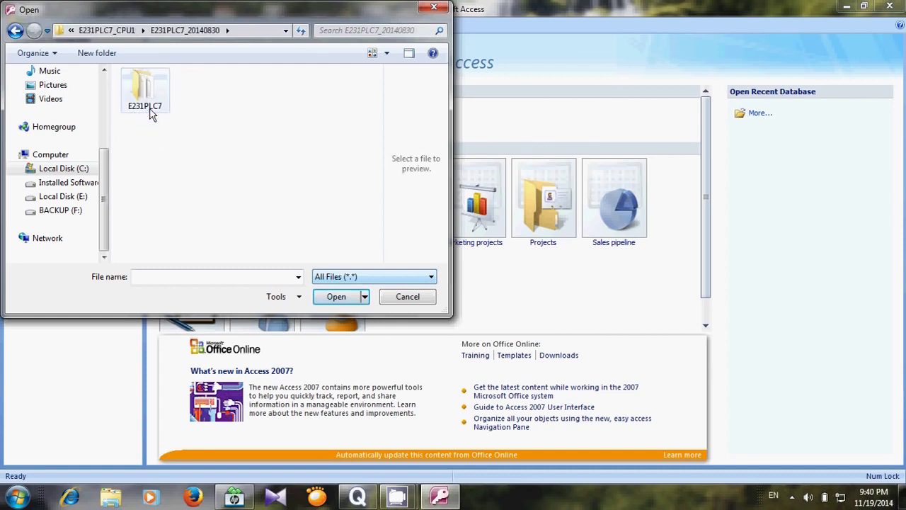
{"action": "double_click", "coordinate": [149, 96]}
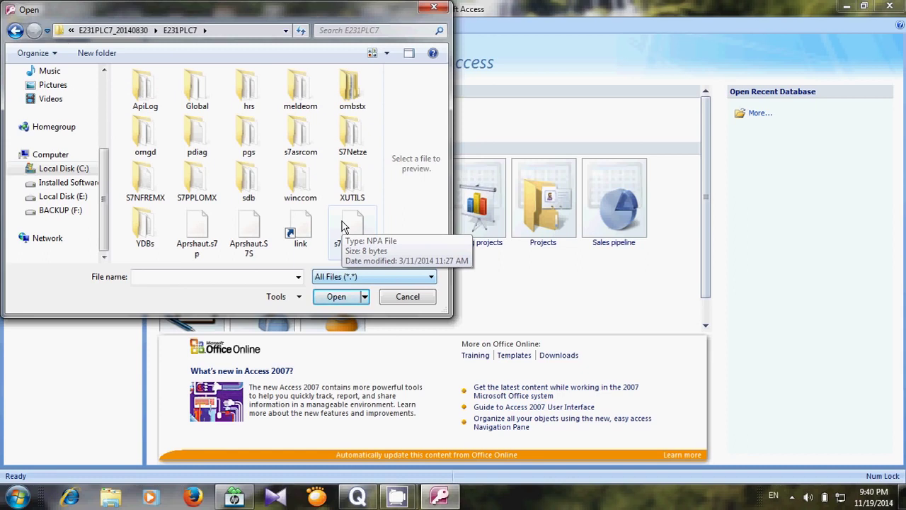
Browse into the ombstx\offline\00000001 folder of the E231PLC7 project.
{"action": "left_click", "coordinate": [354, 104]}
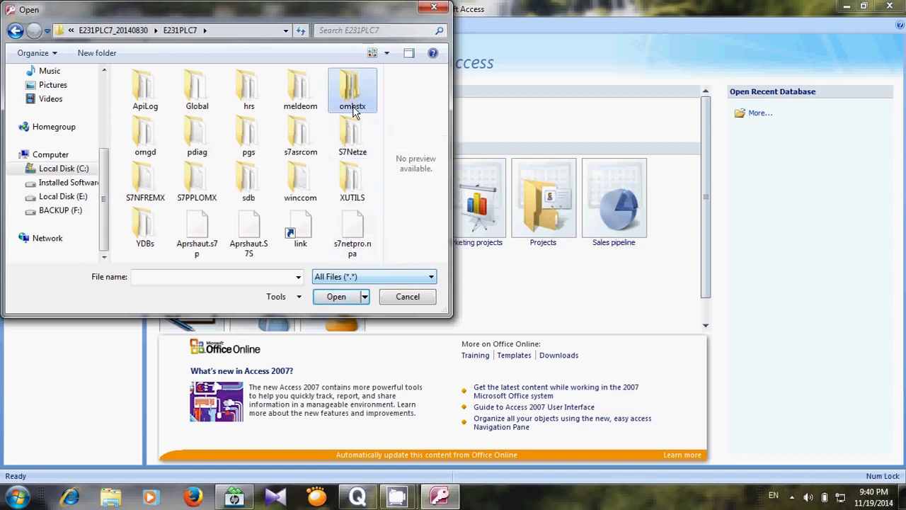
{"action": "double_click", "coordinate": [356, 103]}
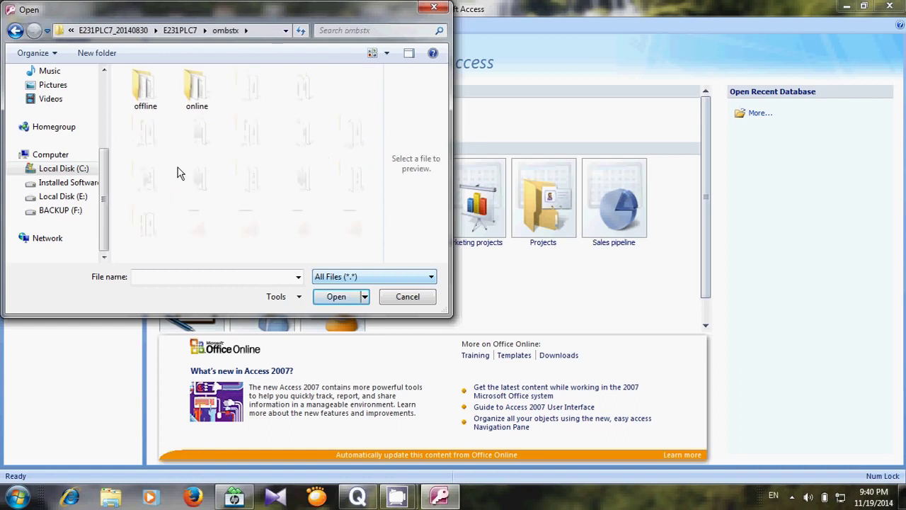
{"action": "double_click", "coordinate": [151, 105]}
{"action": "left_click", "coordinate": [147, 105]}
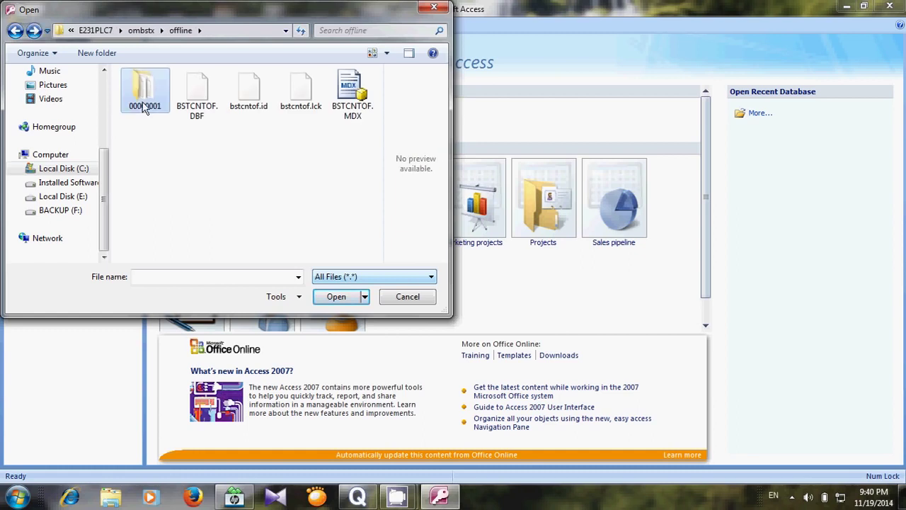
{"action": "double_click", "coordinate": [144, 106]}
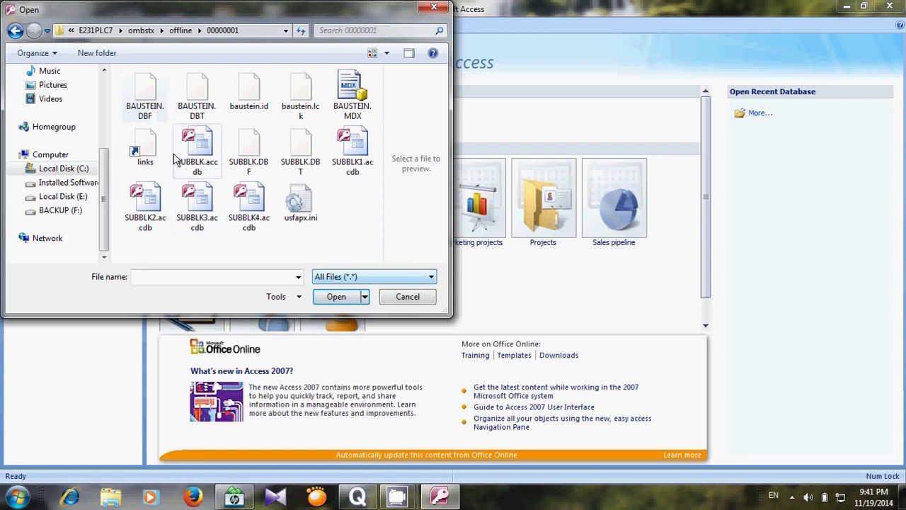
Open the file BAUSTEIN.DBF from the 00000001 folder and display its BAUSTEIN table.
{"action": "left_click", "coordinate": [148, 107]}
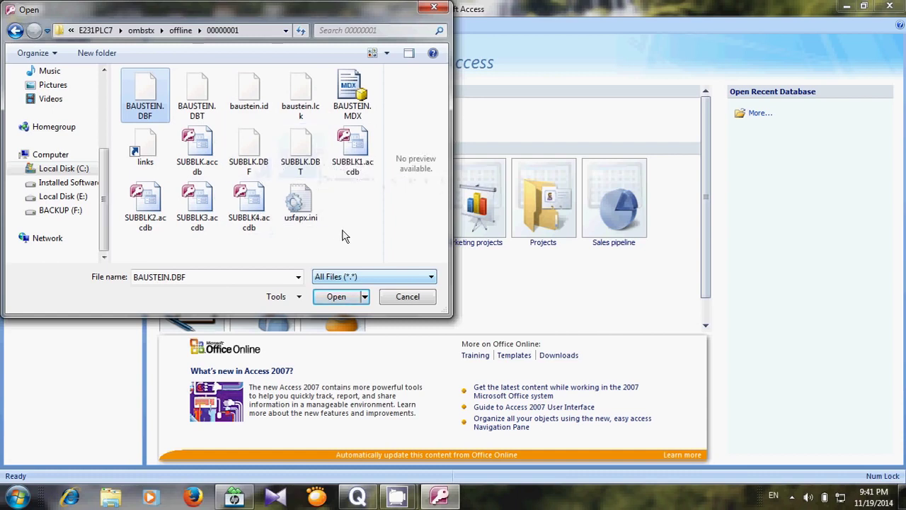
{"action": "left_click", "coordinate": [253, 162]}
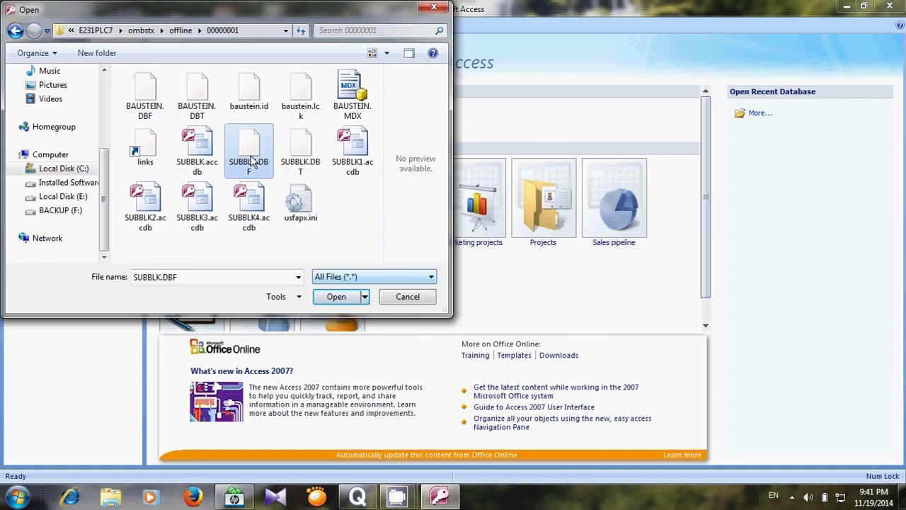
{"action": "left_click", "coordinate": [156, 98]}
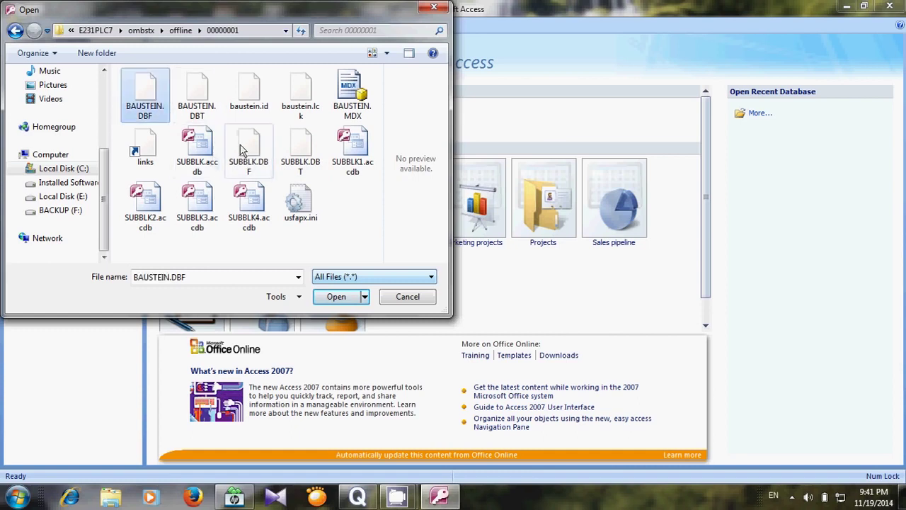
{"action": "left_click", "coordinate": [245, 146]}
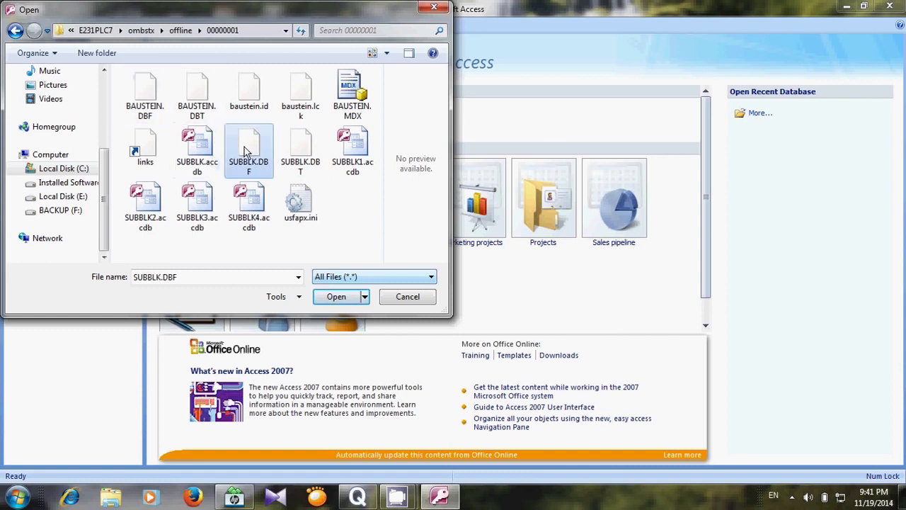
{"action": "double_click", "coordinate": [157, 94]}
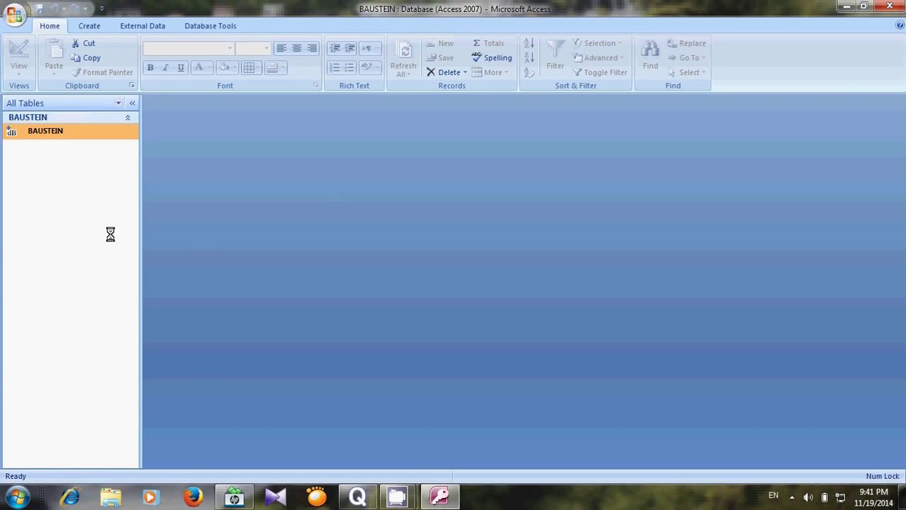
{"action": "double_click", "coordinate": [45, 131]}
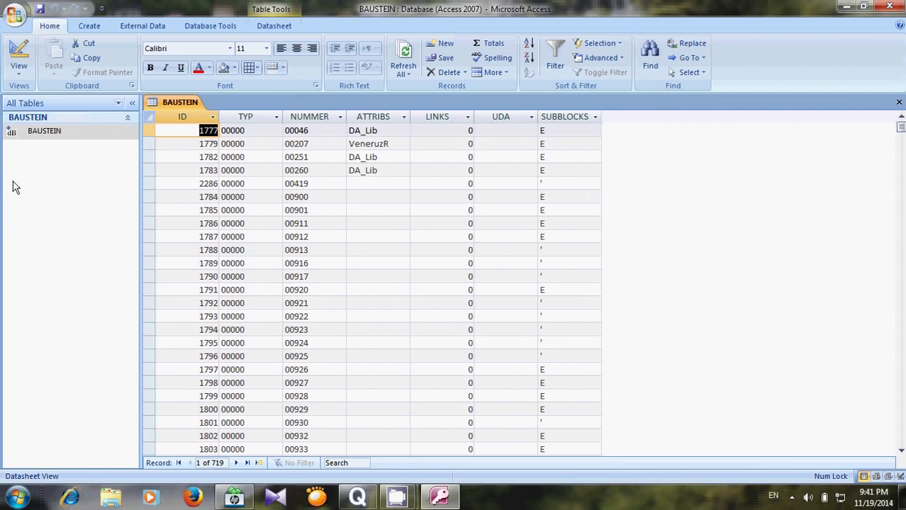
Open SUBBLK.DBF from the 00000001 folder using the All Files (*.*) filter and display its SUBBLK table.
{"action": "left_click", "coordinate": [15, 18]}
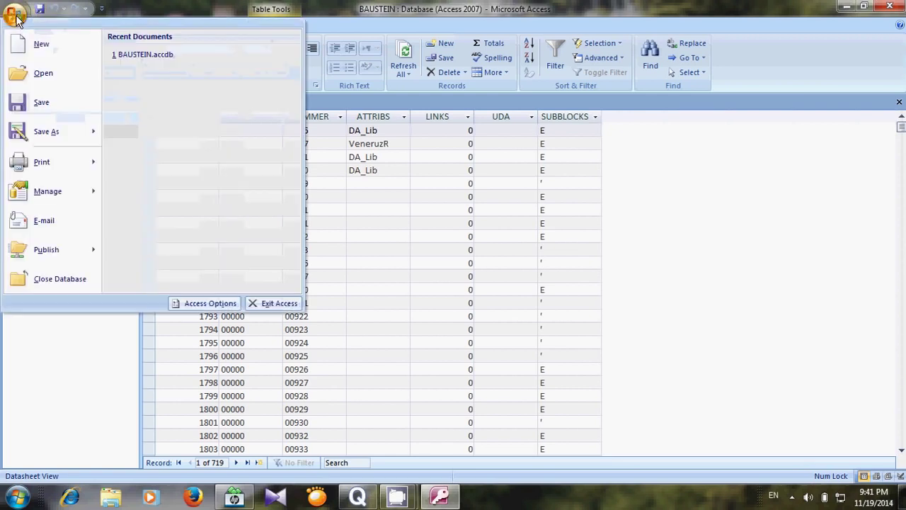
{"action": "left_click", "coordinate": [42, 76]}
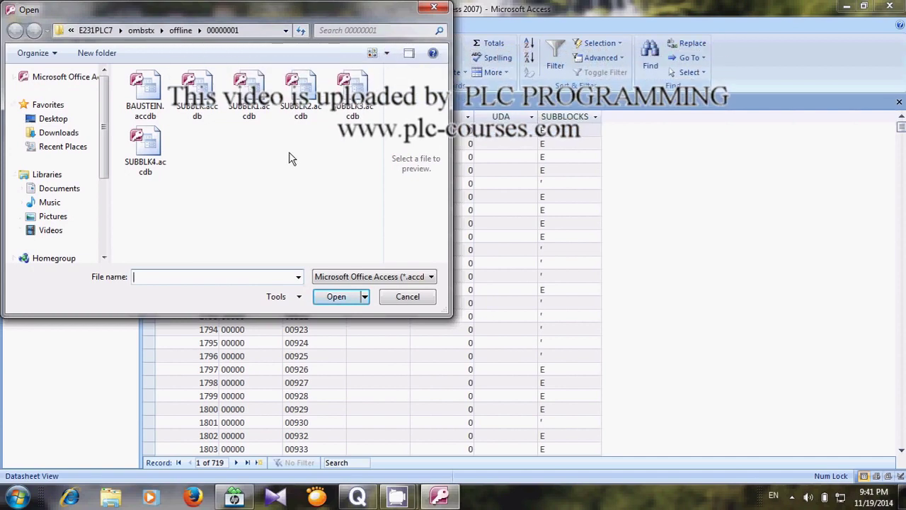
{"action": "left_click", "coordinate": [333, 277]}
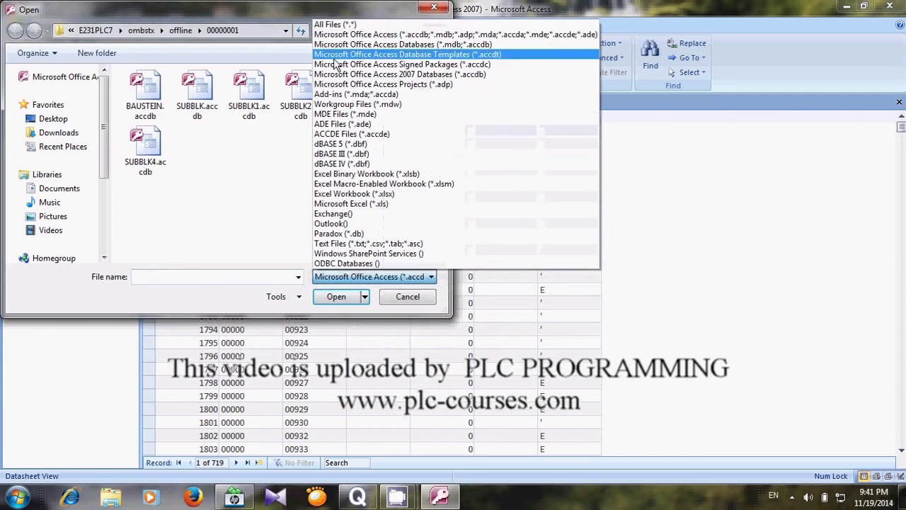
{"action": "left_click", "coordinate": [337, 25]}
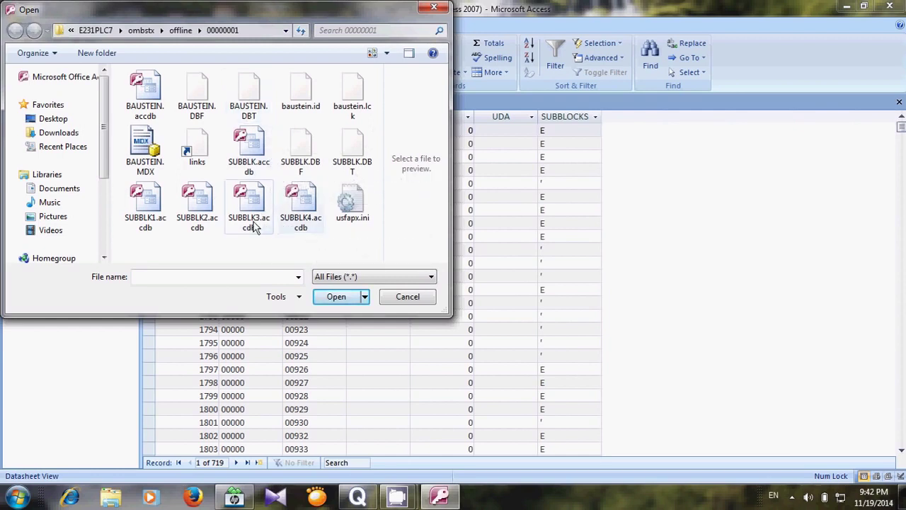
{"action": "left_click", "coordinate": [300, 170]}
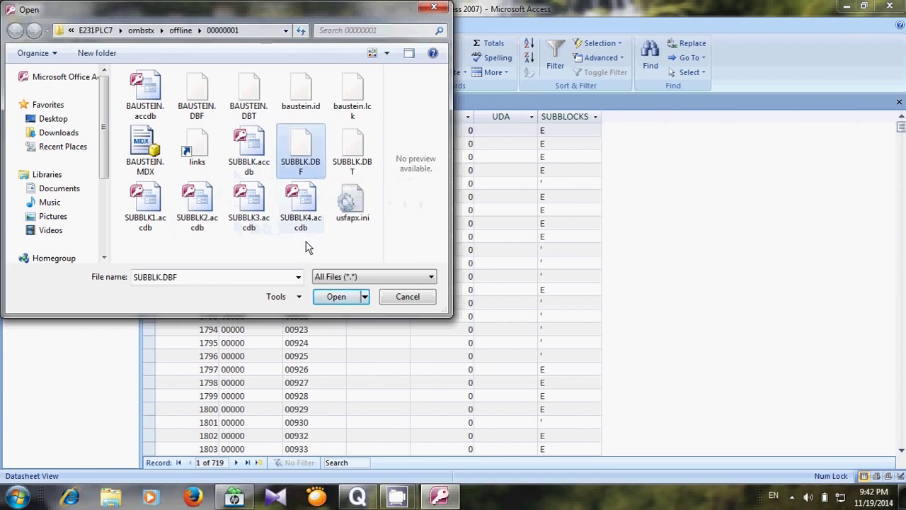
{"action": "left_click", "coordinate": [332, 296]}
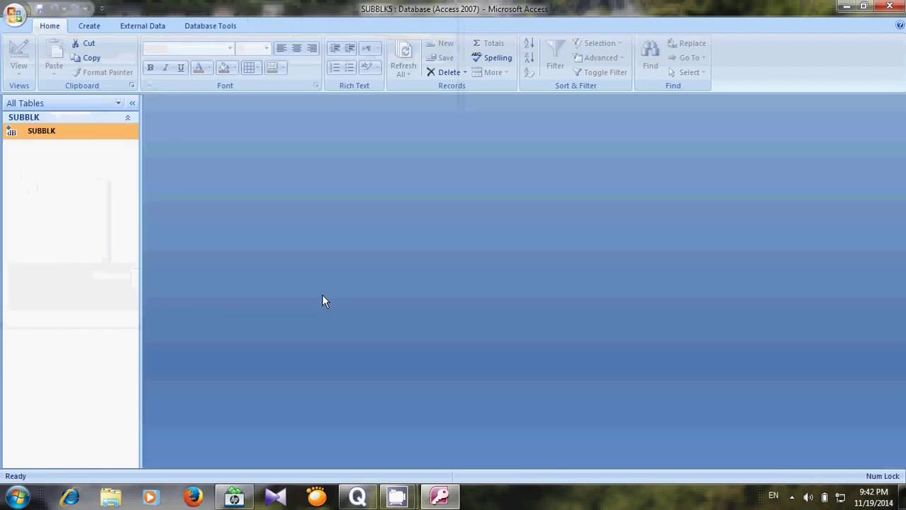
{"action": "double_click", "coordinate": [42, 131]}
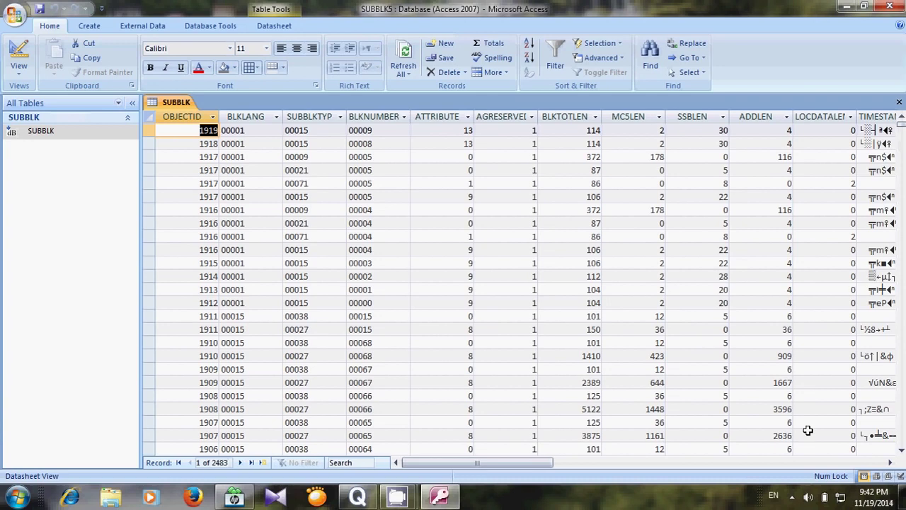
Examine the values in the PASSWORD column of the SUBBLK table down through the records.
{"action": "left_click", "coordinate": [890, 462]}
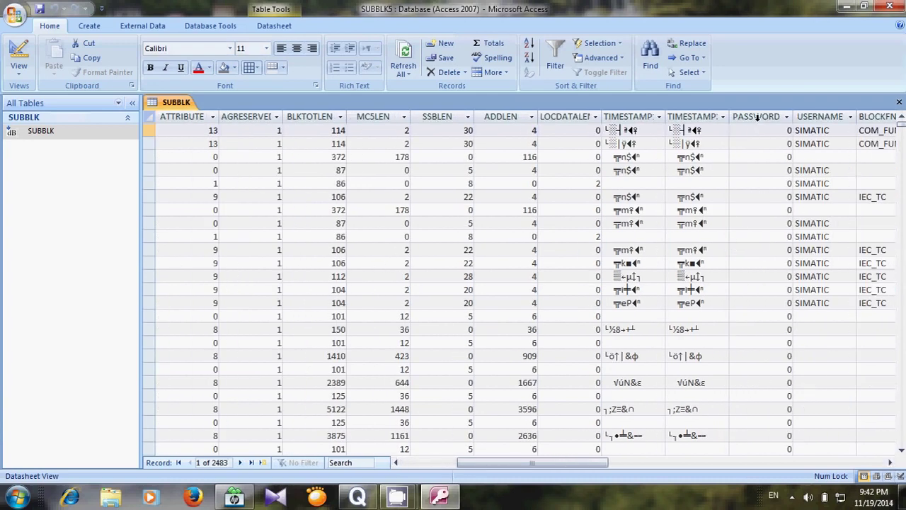
{"action": "left_click", "coordinate": [758, 116]}
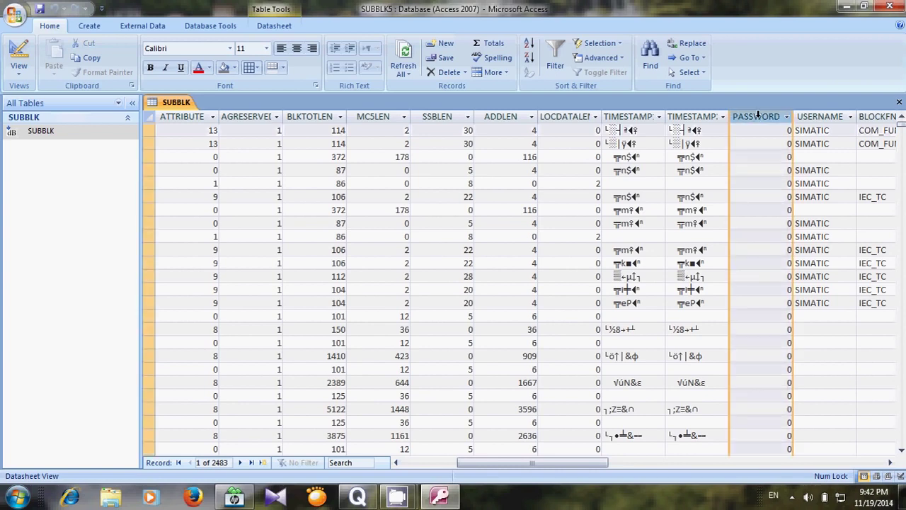
{"action": "scroll", "coordinate": [758, 116], "scroll_direction": "down", "scroll_amount": 15}
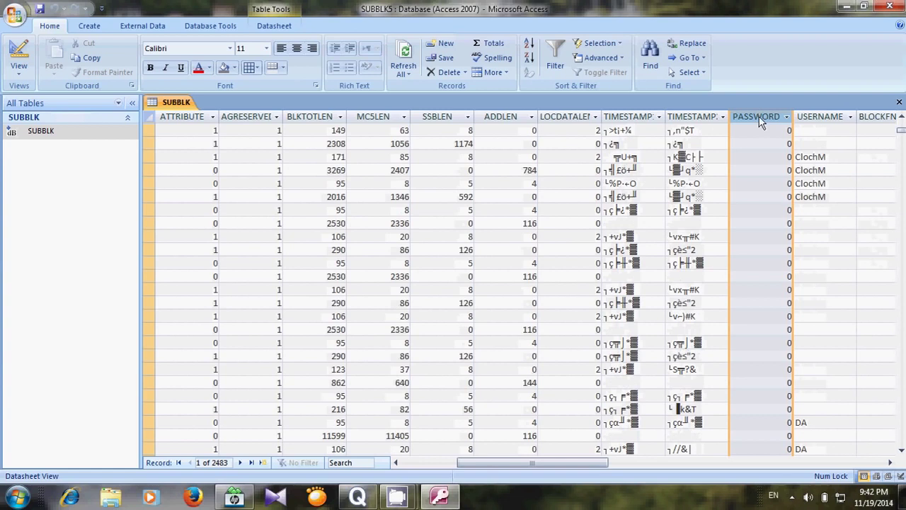
{"action": "scroll", "coordinate": [759, 122], "scroll_direction": "down", "scroll_amount": 5}
{"action": "scroll", "coordinate": [782, 190], "scroll_direction": "down", "scroll_amount": 12}
{"action": "scroll", "coordinate": [784, 198], "scroll_direction": "down", "scroll_amount": 10}
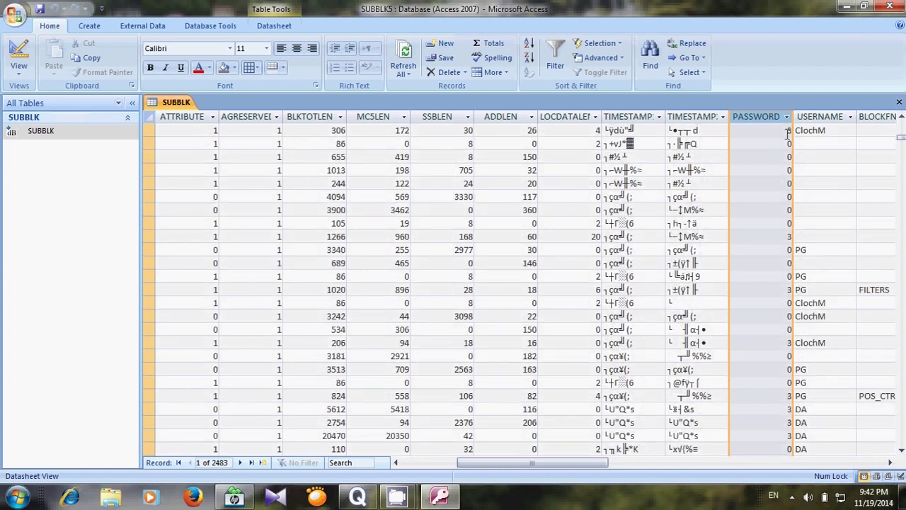
{"action": "left_click", "coordinate": [902, 120]}
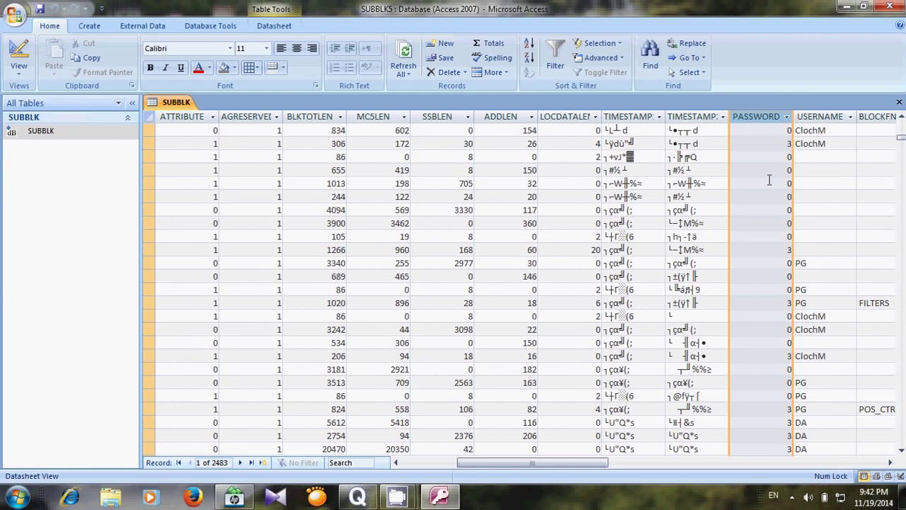
{"action": "scroll", "coordinate": [756, 205], "scroll_direction": "up", "scroll_amount": 1}
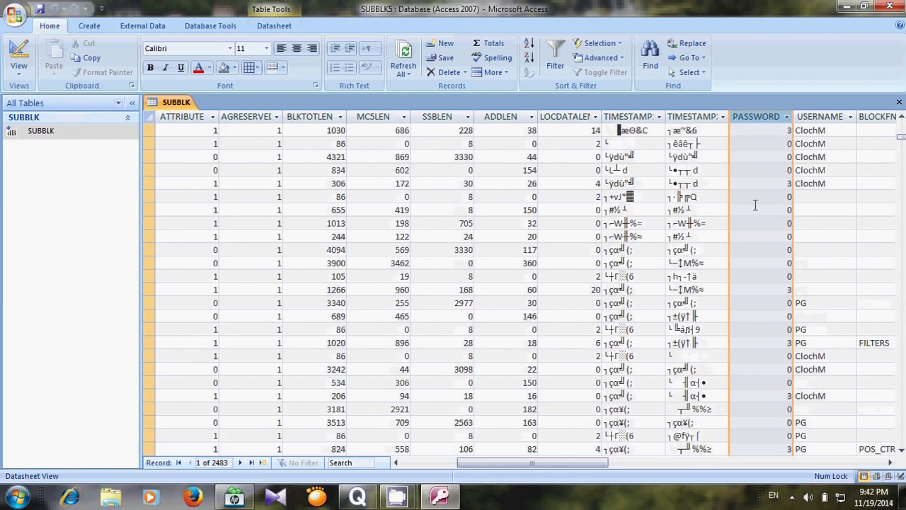
{"action": "scroll", "coordinate": [755, 205], "scroll_direction": "down", "scroll_amount": 15}
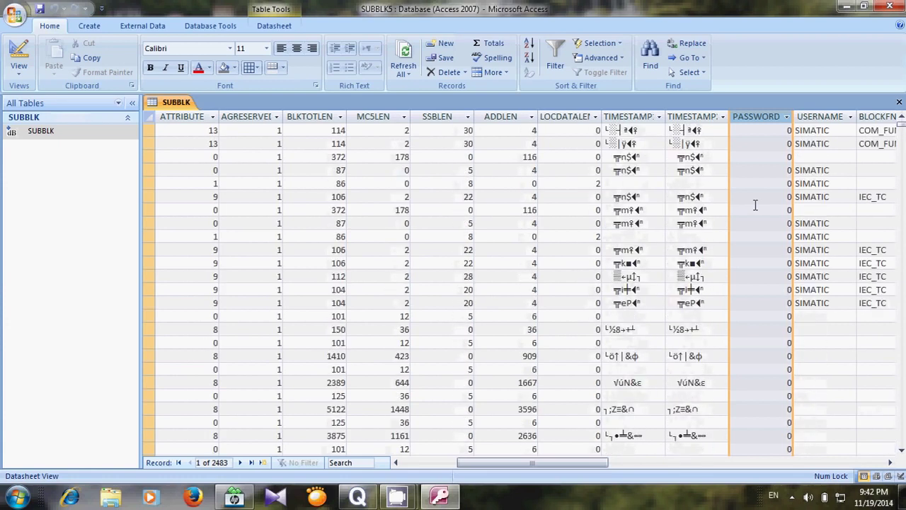
Filter the PASSWORD column to only the records with the value 3 and look through the filtered list.
{"action": "left_click", "coordinate": [786, 119]}
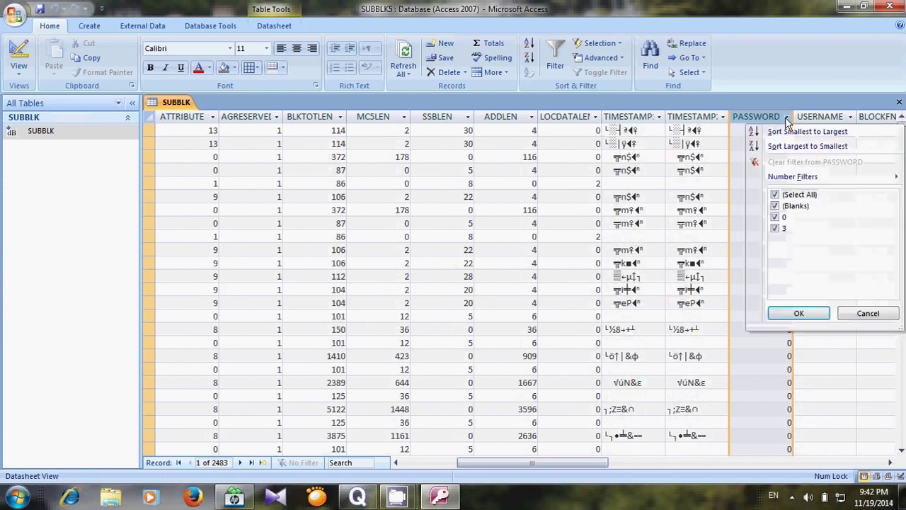
{"action": "left_click", "coordinate": [776, 196]}
{"action": "left_click", "coordinate": [776, 228]}
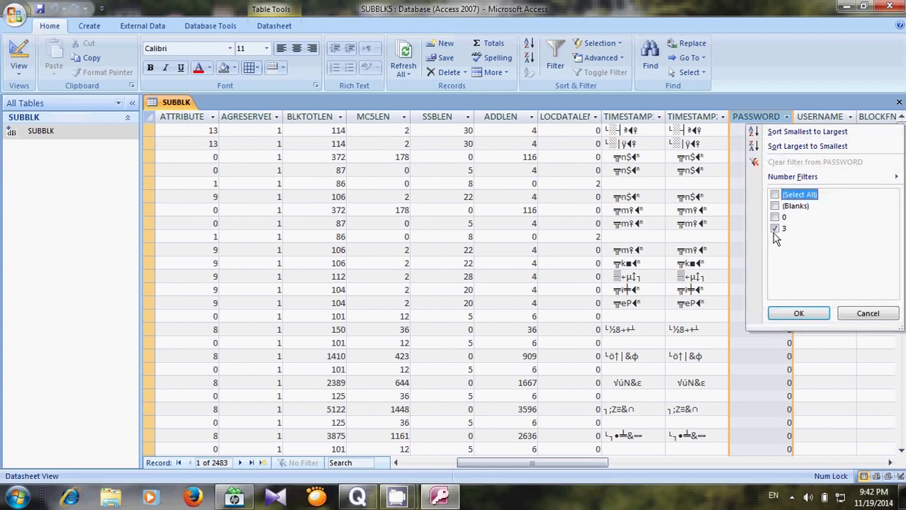
{"action": "left_click", "coordinate": [795, 314]}
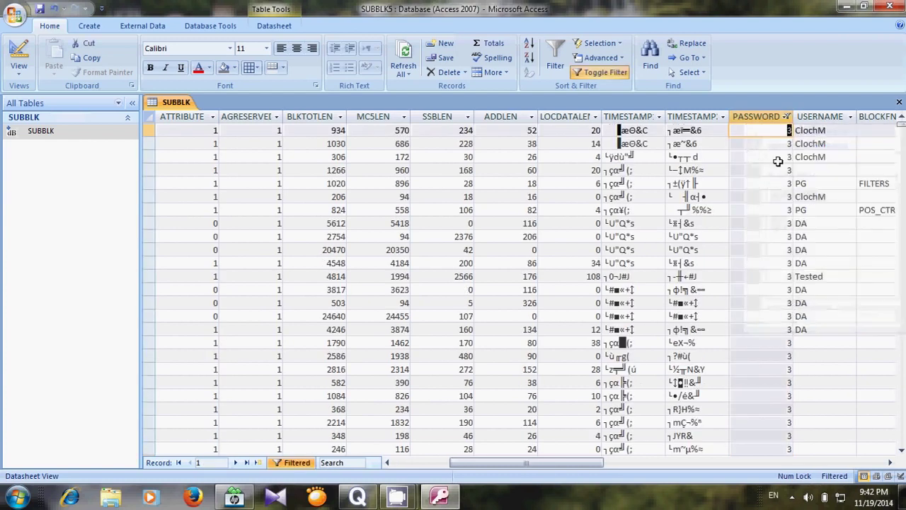
{"action": "scroll", "coordinate": [775, 139], "scroll_direction": "up", "scroll_amount": 6}
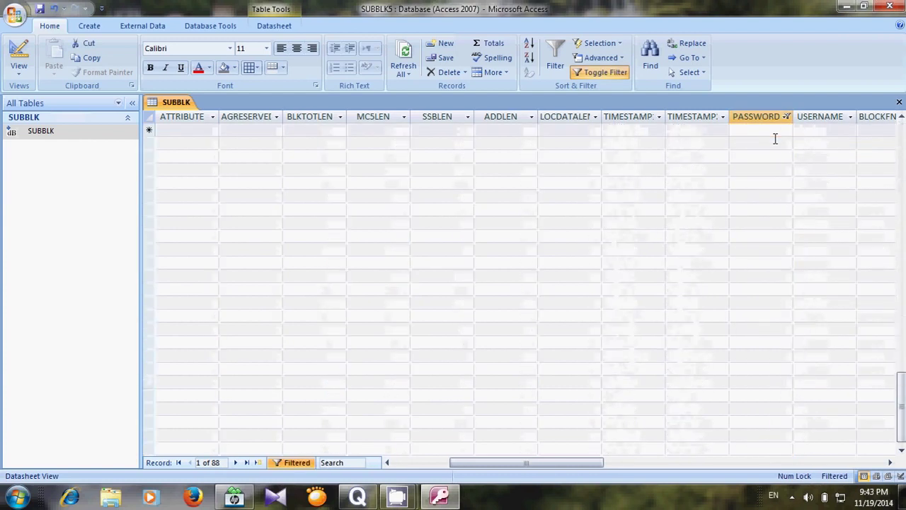
{"action": "scroll", "coordinate": [776, 139], "scroll_direction": "up", "scroll_amount": 2}
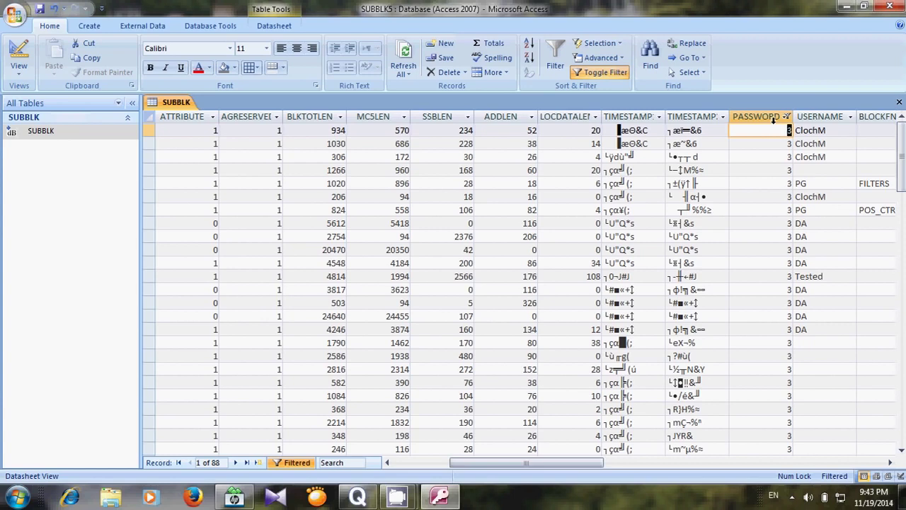
Change the PASSWORD value to 0 in the filtered SUBBLK records, working from the first record down to the last.
{"action": "left_click", "coordinate": [773, 120]}
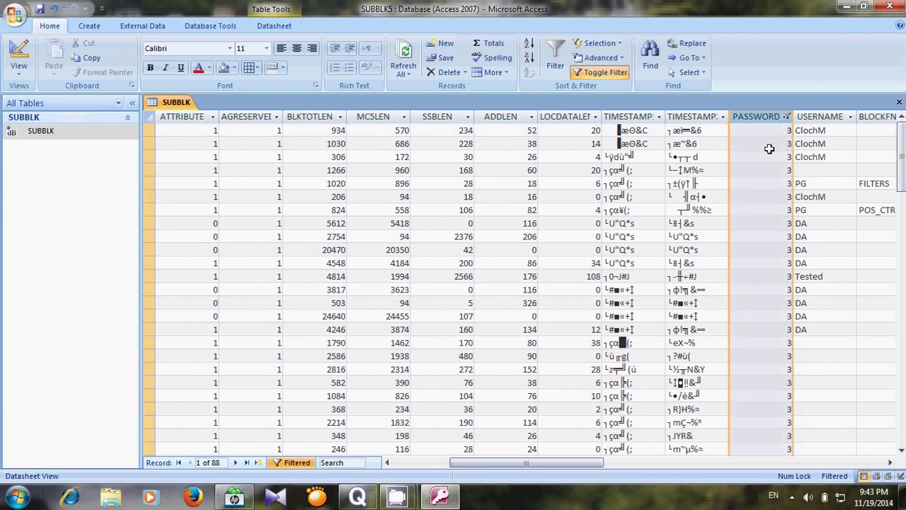
{"action": "right_click", "coordinate": [770, 149]}
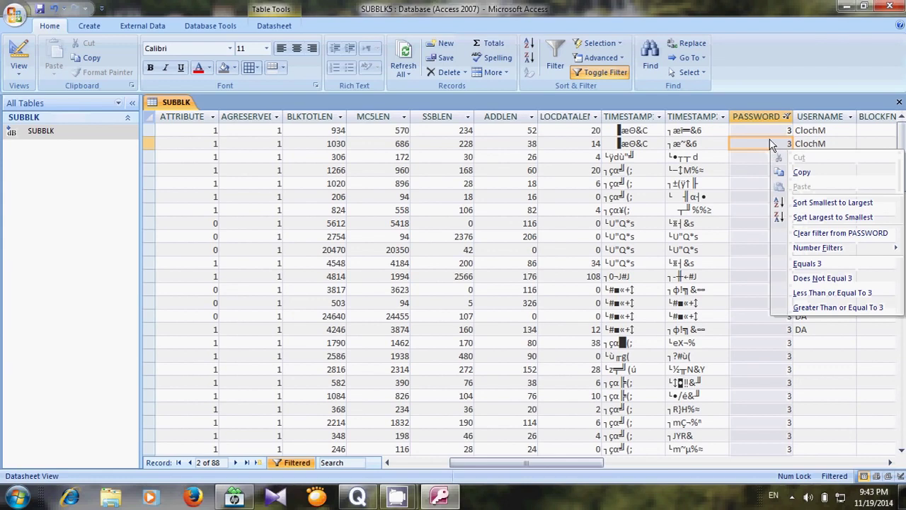
{"action": "left_click", "coordinate": [786, 131]}
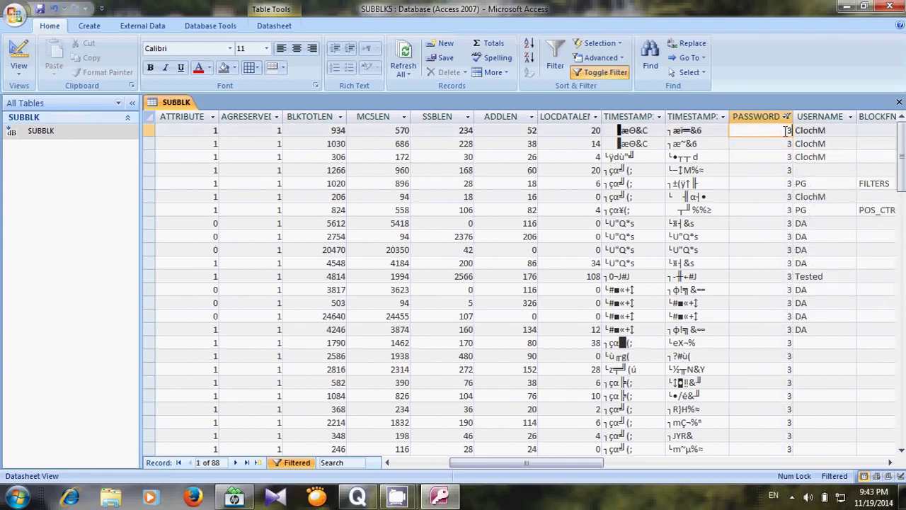
{"action": "type", "text": "0"}
{"action": "key", "text": "Down"}
{"action": "type", "text": "0"}
{"action": "key", "text": "Down"}
{"action": "type", "text": "0"}
{"action": "key", "text": "Down"}
{"action": "key", "text": "0"}
{"action": "key", "text": "Down"}
{"action": "key", "text": "0"}
{"action": "key", "text": "Down"}
{"action": "type", "text": "0"}
{"action": "key", "text": "Down"}
{"action": "type", "text": "0"}
{"action": "key", "text": "Down"}
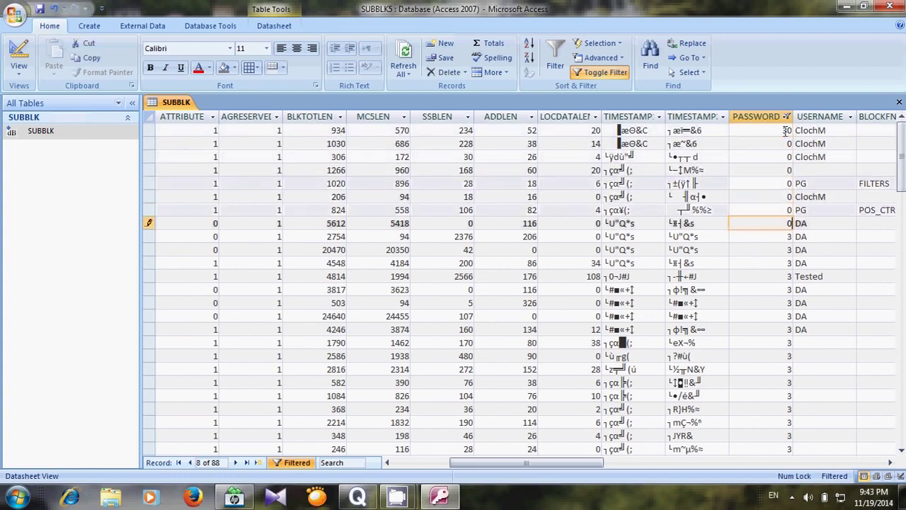
{"action": "type", "text": "0"}
{"action": "key", "text": "Down"}
{"action": "key", "text": "0"}
{"action": "key", "text": "Down"}
{"action": "key", "text": "0"}
{"action": "key", "text": "Down"}
{"action": "type", "text": "0"}
{"action": "key", "text": "Down"}
{"action": "type", "text": "0"}
{"action": "key", "text": "Down"}
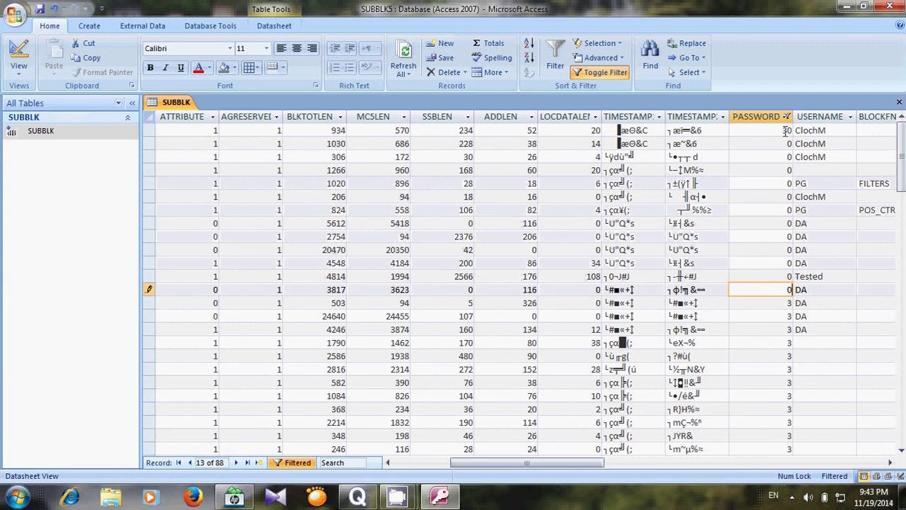
{"action": "key", "text": "0"}
{"action": "key", "text": "Down"}
{"action": "key", "text": "0"}
{"action": "key", "text": "Down"}
{"action": "type", "text": "0"}
{"action": "key", "text": "Down"}
{"action": "type", "text": "0"}
{"action": "key", "text": "Down"}
{"action": "key", "text": "0"}
{"action": "key", "text": "Down"}
{"action": "key", "text": "0"}
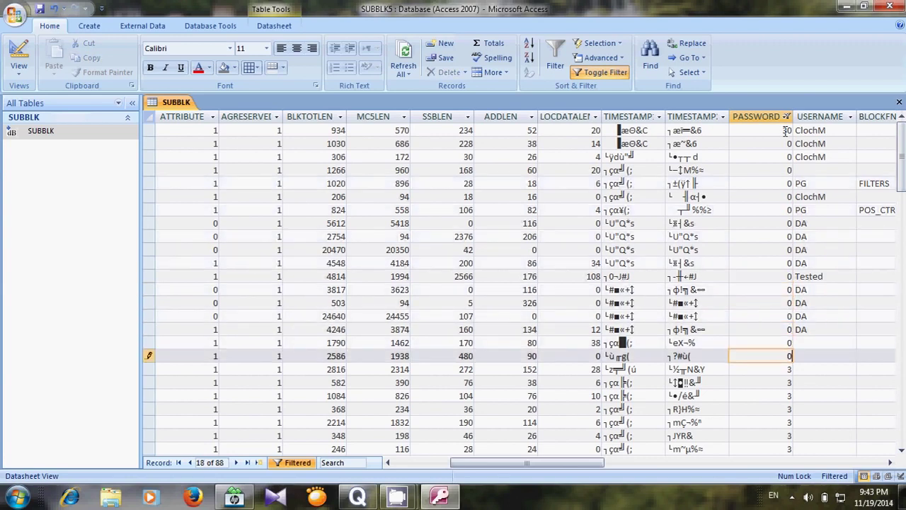
{"action": "key", "text": "Down"}
{"action": "key", "text": "0"}
{"action": "key", "text": "Down"}
{"action": "key", "text": "Right"}
{"action": "type", "text": "0"}
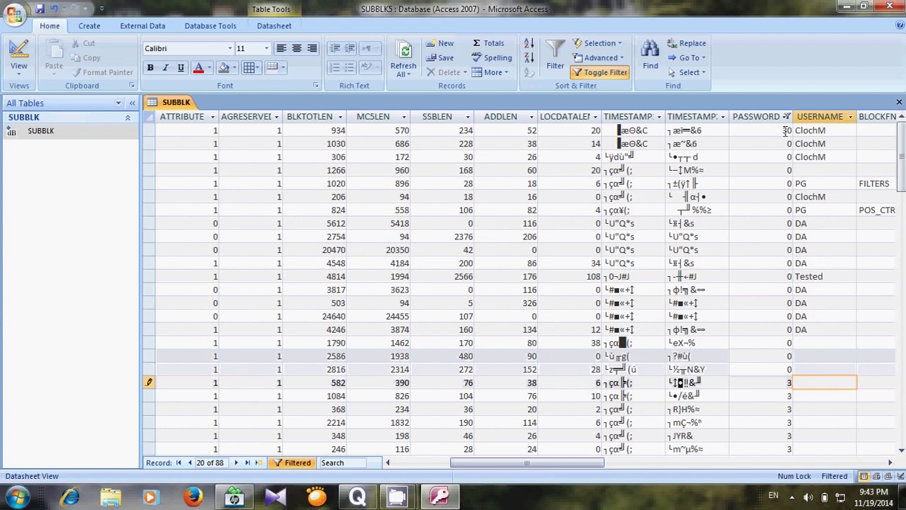
{"action": "type", "text": "0"}
{"action": "key", "text": "Down"}
{"action": "type", "text": "0"}
{"action": "key", "text": "Down"}
{"action": "type", "text": "0"}
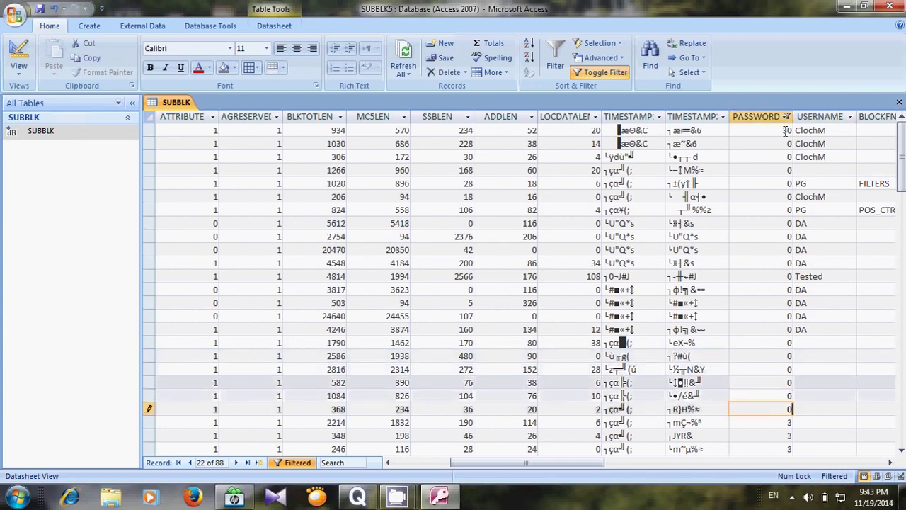
{"action": "key", "text": "Down"}
{"action": "type", "text": "0"}
{"action": "key", "text": "Down"}
{"action": "type", "text": "0"}
{"action": "key", "text": "Down"}
{"action": "key", "text": "0"}
{"action": "key", "text": "Down"}
{"action": "type", "text": "0"}
{"action": "key", "text": "Down"}
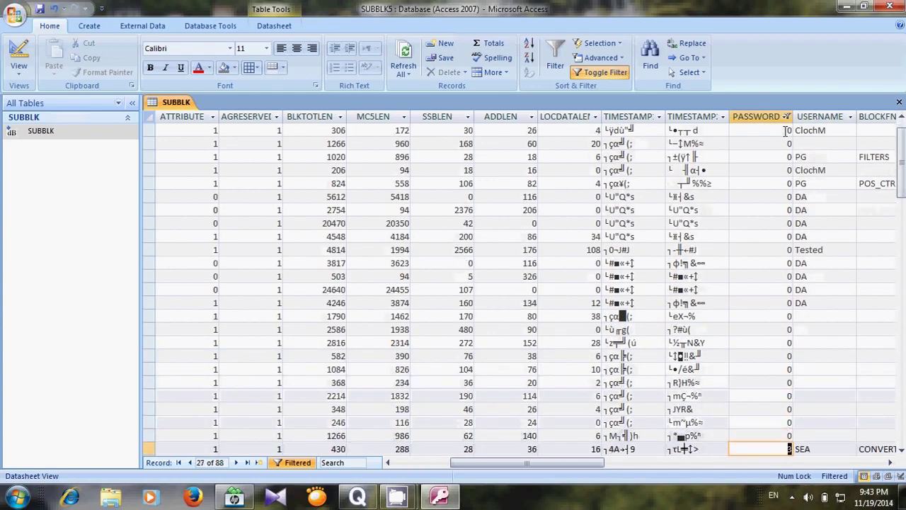
{"action": "type", "text": "0"}
{"action": "key", "text": "Down"}
{"action": "type", "text": "0"}
{"action": "key", "text": "Down"}
{"action": "type", "text": "0"}
{"action": "key", "text": "Down"}
{"action": "type", "text": "0"}
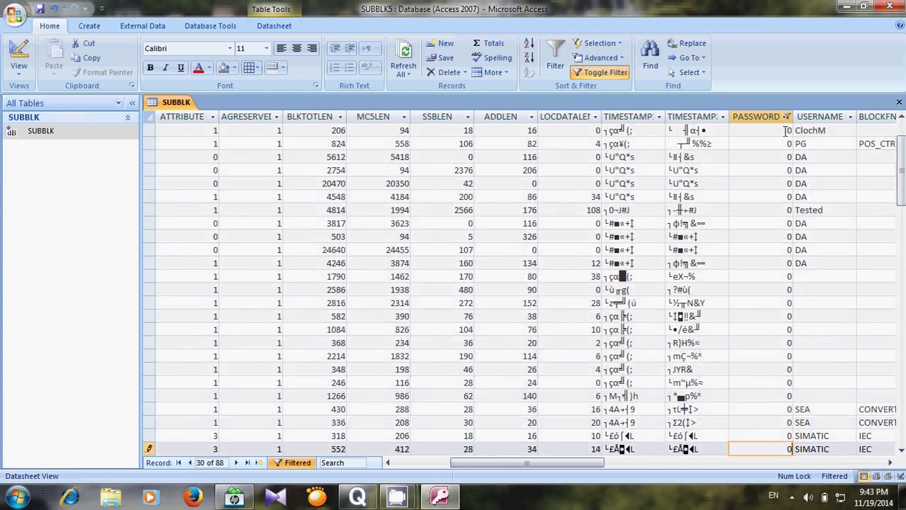
{"action": "key", "text": "Down"}
{"action": "type", "text": "0"}
{"action": "key", "text": "Down"}
{"action": "type", "text": "0"}
{"action": "key", "text": "Down"}
{"action": "type", "text": "0"}
{"action": "key", "text": "Down"}
{"action": "type", "text": "0"}
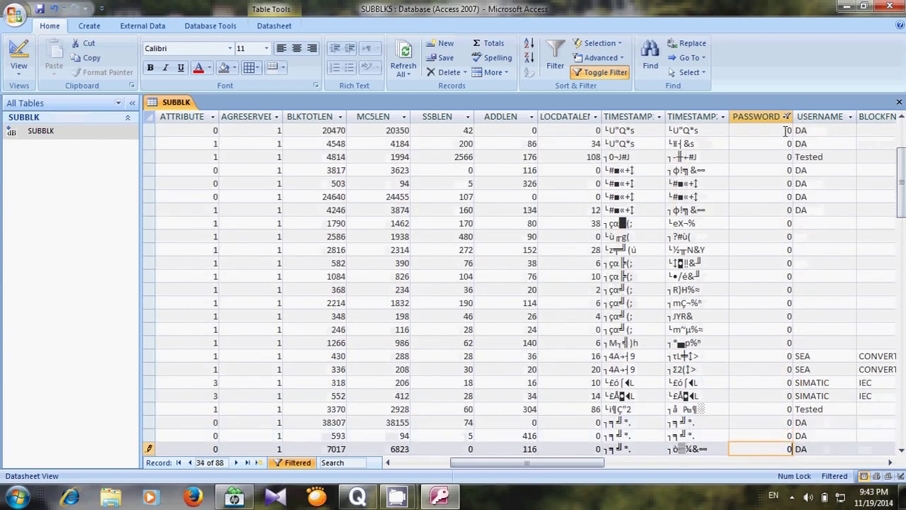
{"action": "key", "text": "Down"}
{"action": "type", "text": "0"}
{"action": "key", "text": "Down"}
{"action": "type", "text": "0"}
{"action": "key", "text": "Down"}
{"action": "type", "text": "0"}
{"action": "key", "text": "Down"}
{"action": "type", "text": "0"}
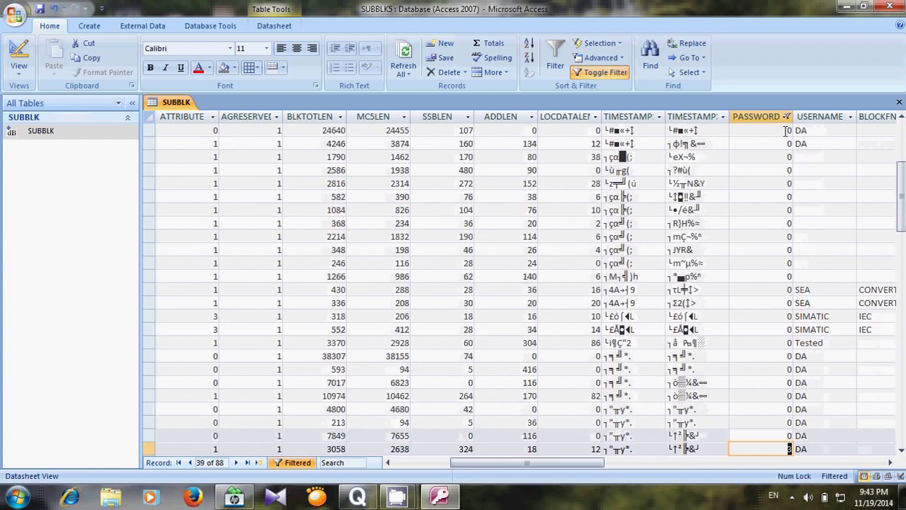
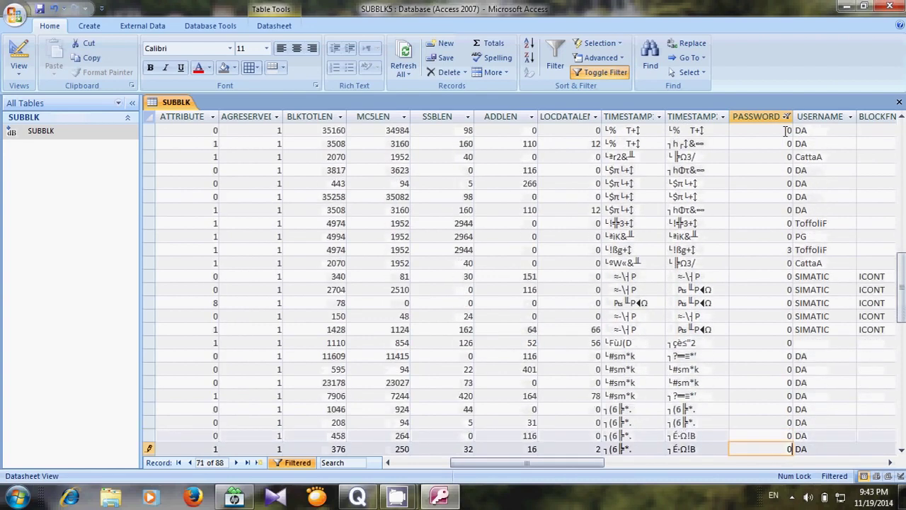
{"action": "key", "text": "Down"}
{"action": "key", "text": "Down"}
{"action": "key", "text": "Down"}
{"action": "key", "text": "Down"}
{"action": "key", "text": "Down"}
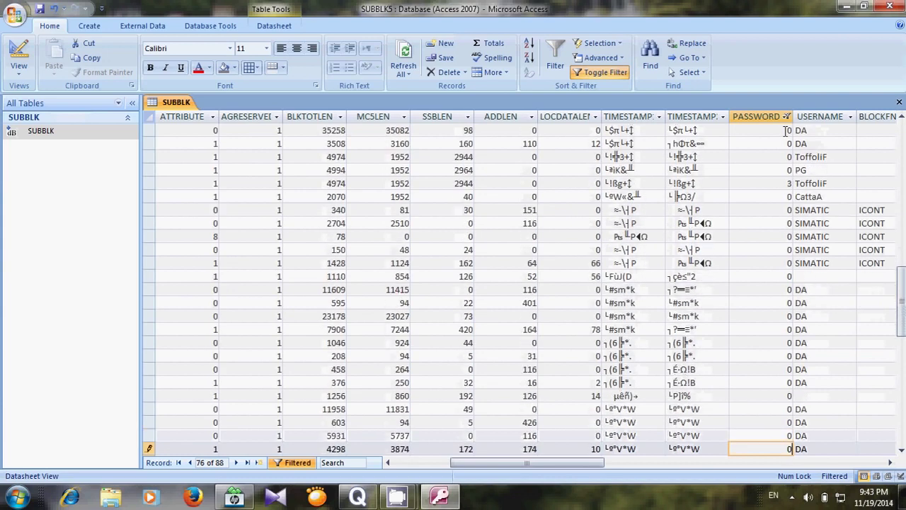
{"action": "key", "text": "Down"}
{"action": "key", "text": "Down"}
{"action": "key", "text": "Down"}
{"action": "key", "text": "Down"}
{"action": "key", "text": "Down"}
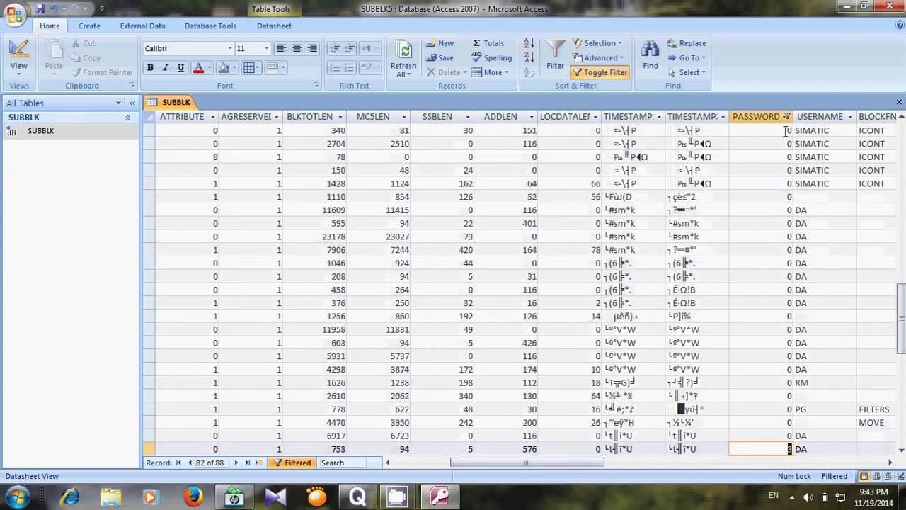
{"action": "key", "text": "Down"}
{"action": "key", "text": "Down"}
{"action": "key", "text": "Down"}
{"action": "key", "text": "Down"}
{"action": "key", "text": "Down"}
{"action": "key", "text": "Down"}
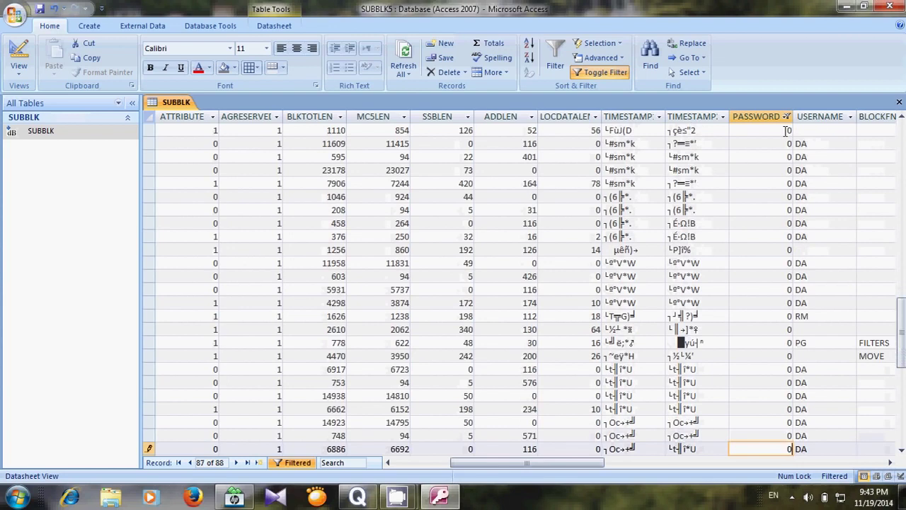
{"action": "key", "text": "Down"}
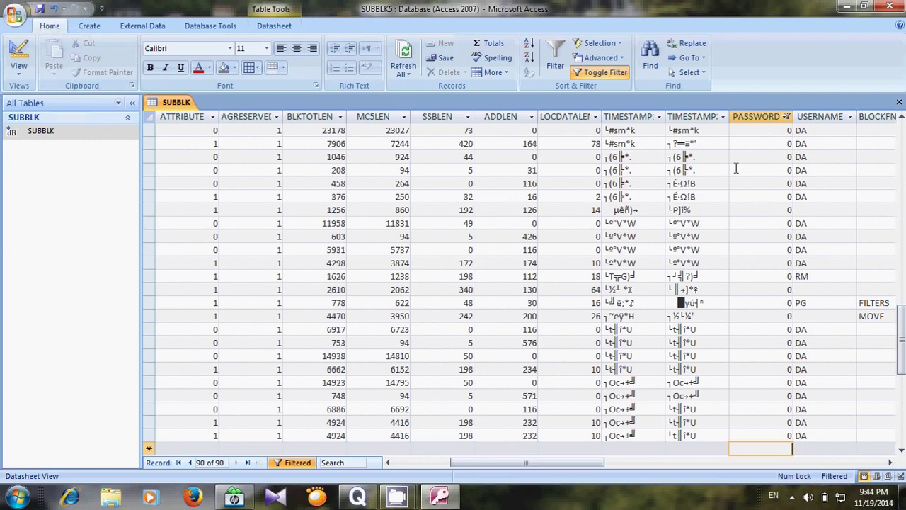
Set the PASSWORD column filter to show all records, including blanks and the values 0, 3 and 30.
{"action": "left_click", "coordinate": [777, 116]}
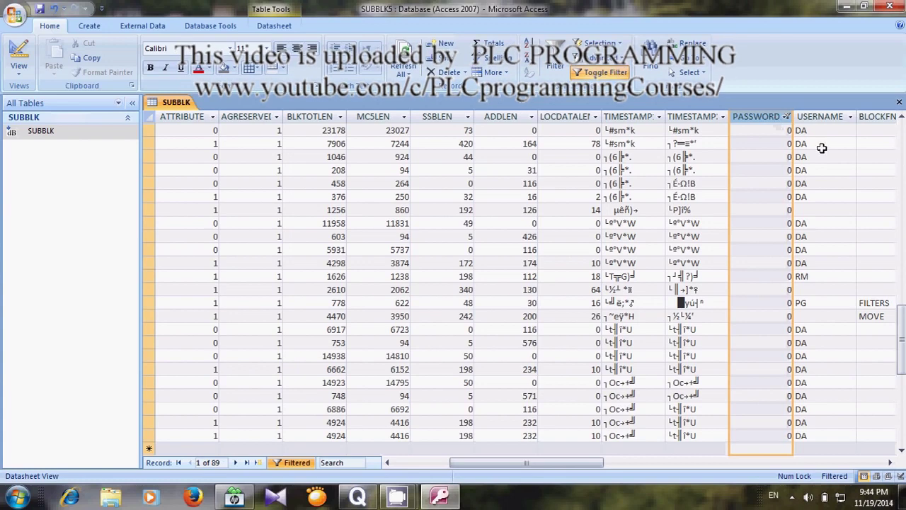
{"action": "key", "text": "Tab"}
{"action": "left_click", "coordinate": [786, 116]}
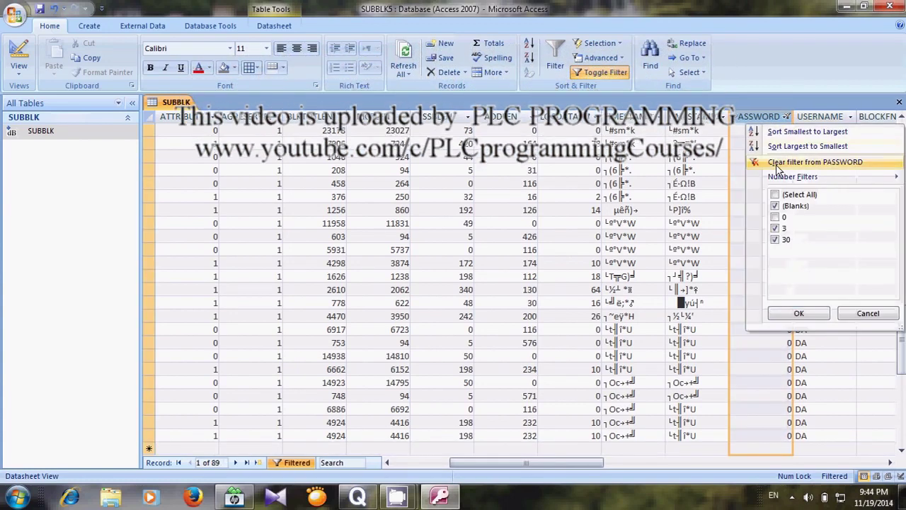
{"action": "left_click", "coordinate": [776, 195]}
{"action": "left_click", "coordinate": [775, 195]}
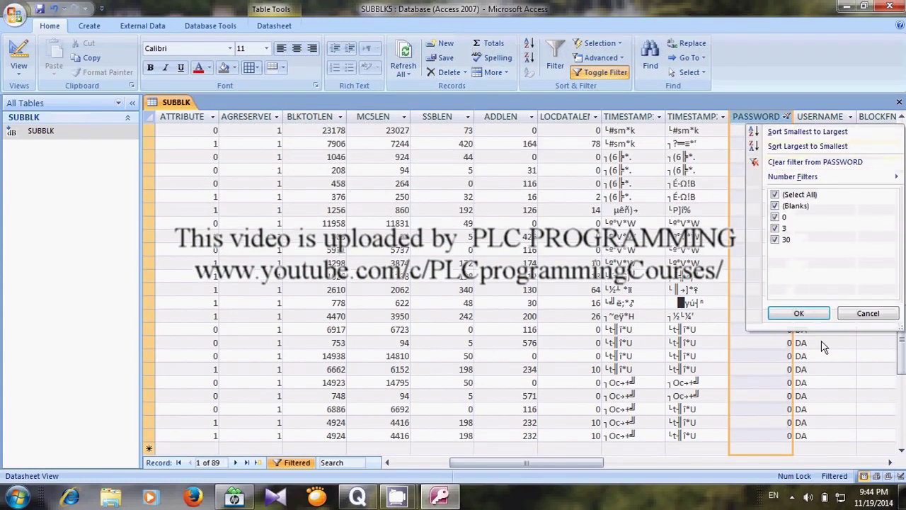
{"action": "left_click", "coordinate": [809, 317]}
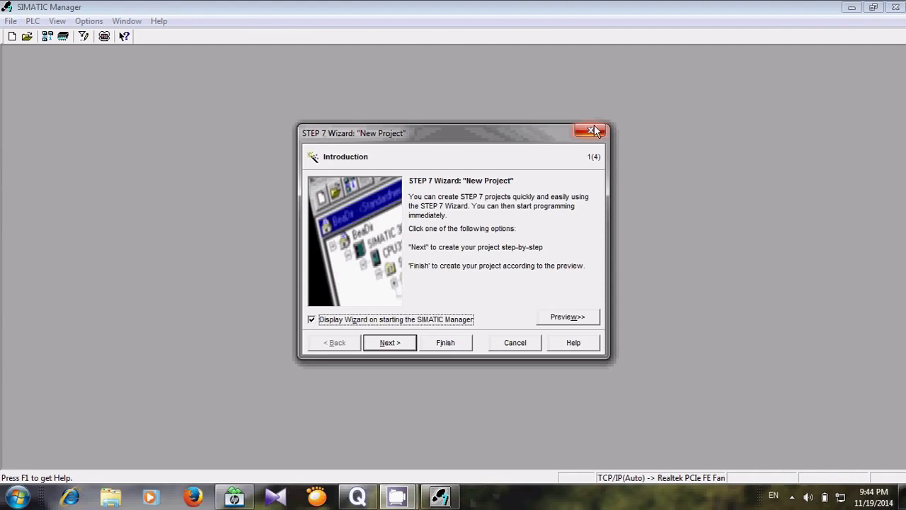
In SIMATIC Manager, dismiss the startup dialogs and examine the block list of project E231PLC7_CPU1 for blocks still marked as protected.
{"action": "left_click", "coordinate": [592, 130]}
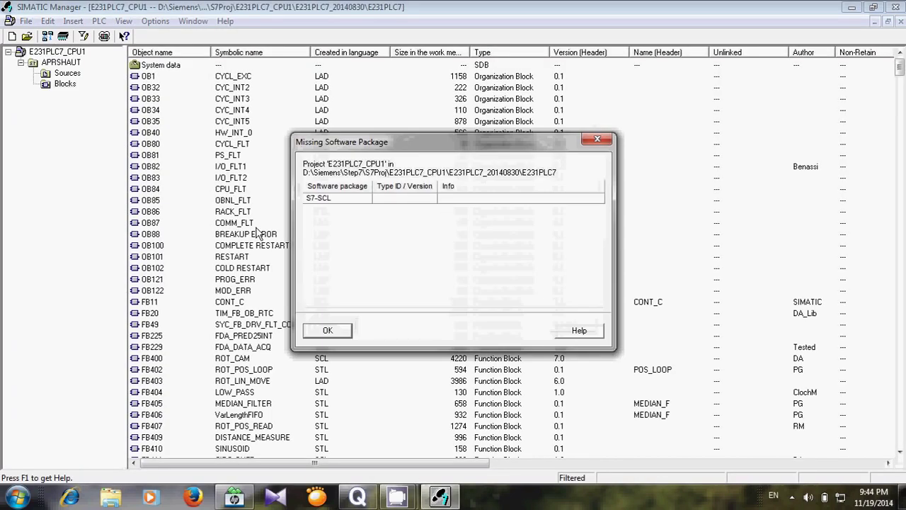
{"action": "left_click", "coordinate": [327, 330]}
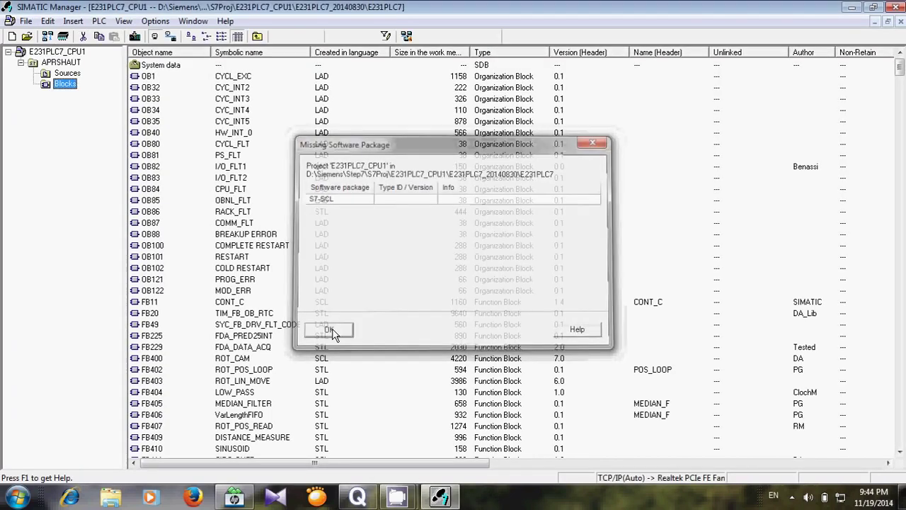
{"action": "left_click", "coordinate": [169, 286]}
{"action": "key", "text": "Down"}
{"action": "key", "text": "Down"}
{"action": "key", "text": "Down"}
{"action": "key", "text": "Down"}
{"action": "key", "text": "Down"}
{"action": "key", "text": "Down"}
{"action": "key", "text": "Down"}
{"action": "key", "text": "Down"}
{"action": "key", "text": "Down"}
{"action": "key", "text": "Down"}
{"action": "key", "text": "Down"}
{"action": "key", "text": "Down"}
{"action": "key", "text": "Down"}
{"action": "key", "text": "Down"}
{"action": "key", "text": "Down"}
{"action": "key", "text": "Down"}
{"action": "key", "text": "Down"}
{"action": "key", "text": "Down"}
{"action": "key", "text": "Down"}
{"action": "key", "text": "Down"}
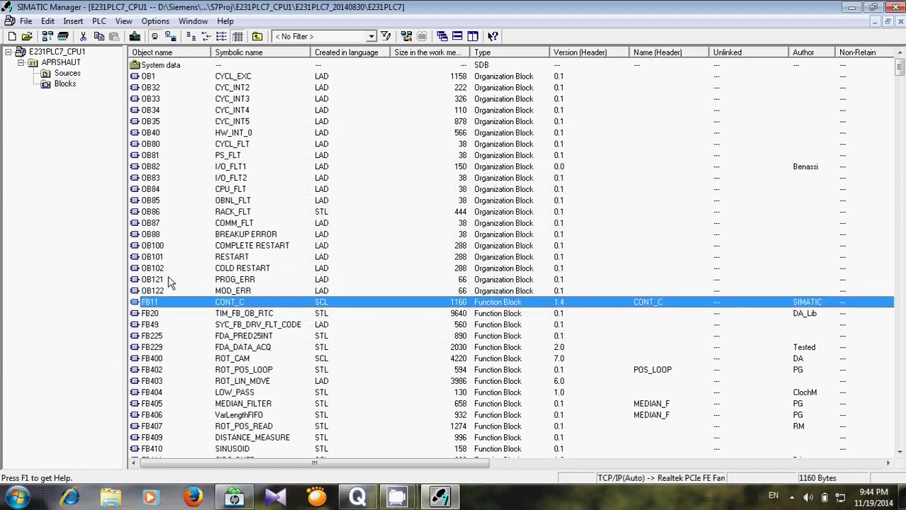
{"action": "key", "text": "Down"}
{"action": "key", "text": "Down"}
{"action": "key", "text": "Down"}
{"action": "key", "text": "Down"}
{"action": "key", "text": "Down"}
{"action": "key", "text": "Down"}
{"action": "key", "text": "Down"}
{"action": "key", "text": "Down"}
{"action": "key", "text": "Down"}
{"action": "key", "text": "Down"}
{"action": "key", "text": "Down"}
{"action": "key", "text": "Down"}
{"action": "key", "text": "Down"}
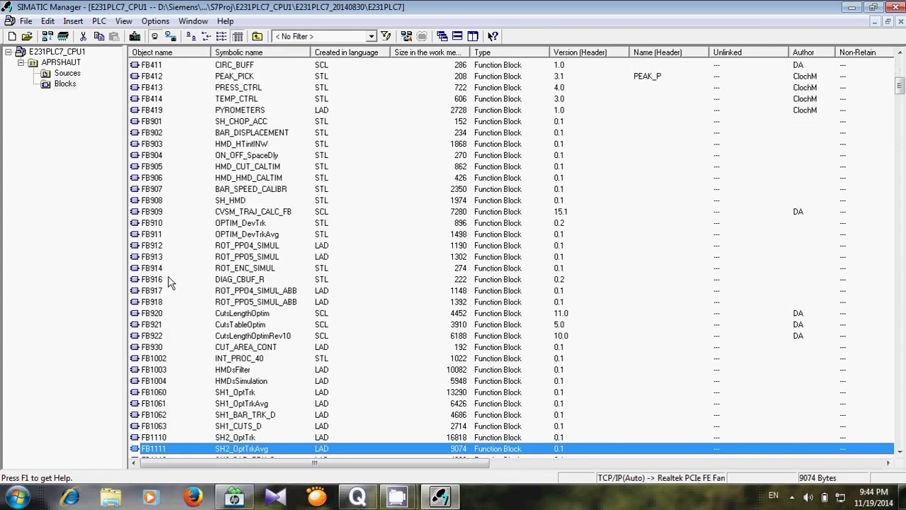
{"action": "key", "text": "Up"}
{"action": "key", "text": "Up"}
{"action": "key", "text": "Up"}
{"action": "key", "text": "Up"}
{"action": "key", "text": "Up"}
{"action": "key", "text": "Up"}
{"action": "key", "text": "Up"}
{"action": "key", "text": "Up"}
{"action": "key", "text": "Up"}
{"action": "key", "text": "Up"}
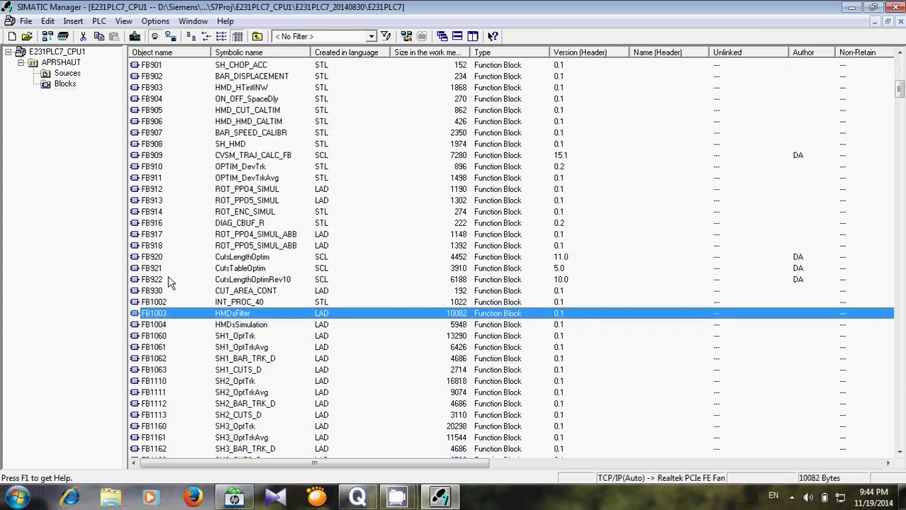
Go back up the function block list to FB407 (ROT_POS_READ) and open it in the LAD/STL/FBD editor.
{"action": "key", "text": "Up"}
{"action": "key", "text": "Up"}
{"action": "key", "text": "Up"}
{"action": "key", "text": "Up"}
{"action": "key", "text": "Up"}
{"action": "key", "text": "Up"}
{"action": "key", "text": "Up"}
{"action": "key", "text": "Up"}
{"action": "key", "text": "Up"}
{"action": "key", "text": "Up"}
{"action": "key", "text": "Up"}
{"action": "key", "text": "Up"}
{"action": "key", "text": "Up"}
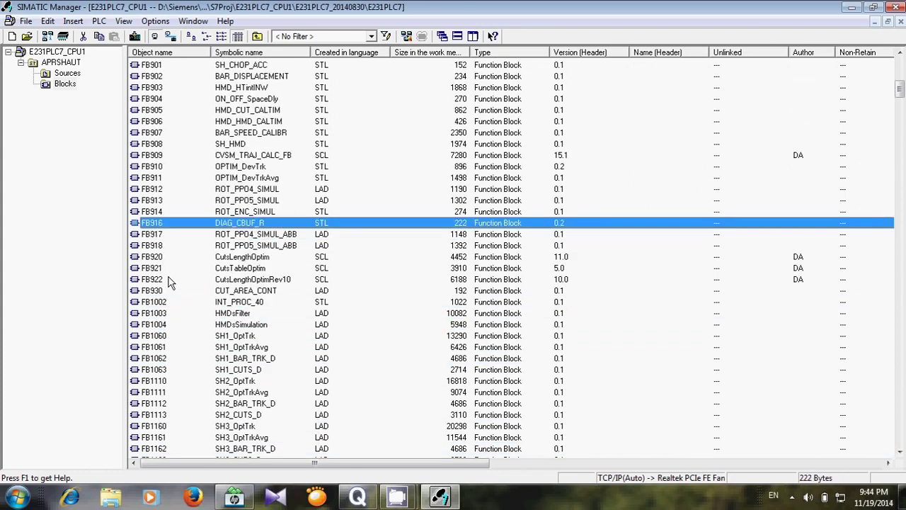
{"action": "key", "text": "Up"}
{"action": "key", "text": "Up"}
{"action": "key", "text": "Up"}
{"action": "key", "text": "Up"}
{"action": "key", "text": "Up"}
{"action": "key", "text": "Up"}
{"action": "key", "text": "Up"}
{"action": "key", "text": "Up"}
{"action": "key", "text": "Up"}
{"action": "key", "text": "Up"}
{"action": "key", "text": "Up"}
{"action": "key", "text": "Up"}
{"action": "key", "text": "Up"}
{"action": "key", "text": "Up"}
{"action": "key", "text": "Up"}
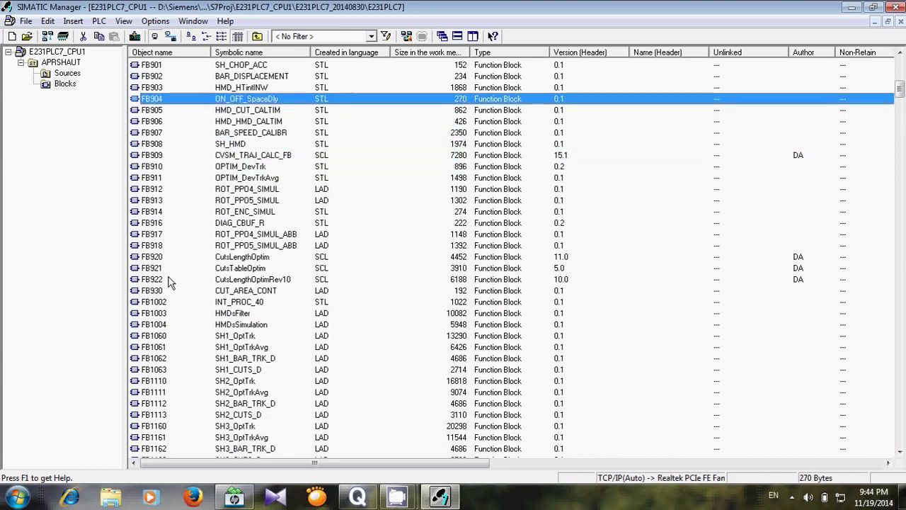
{"action": "key", "text": "Up"}
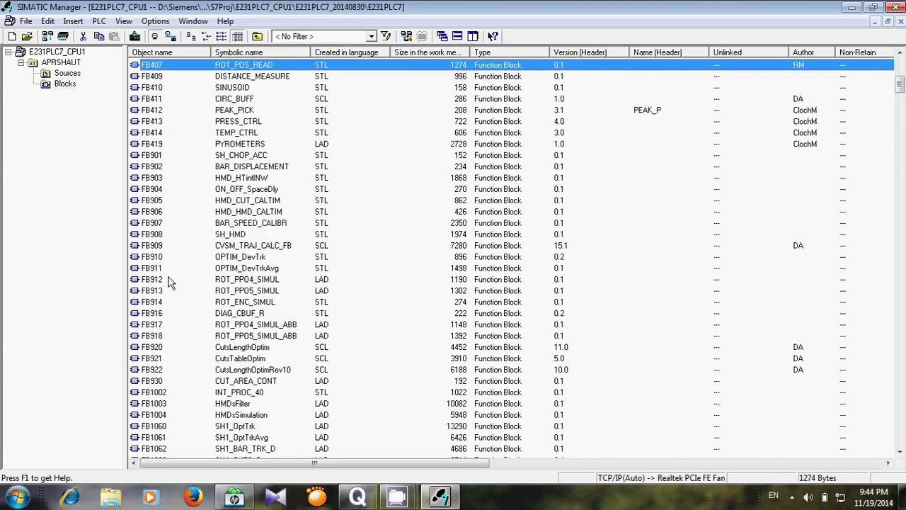
{"action": "key", "text": "Return"}
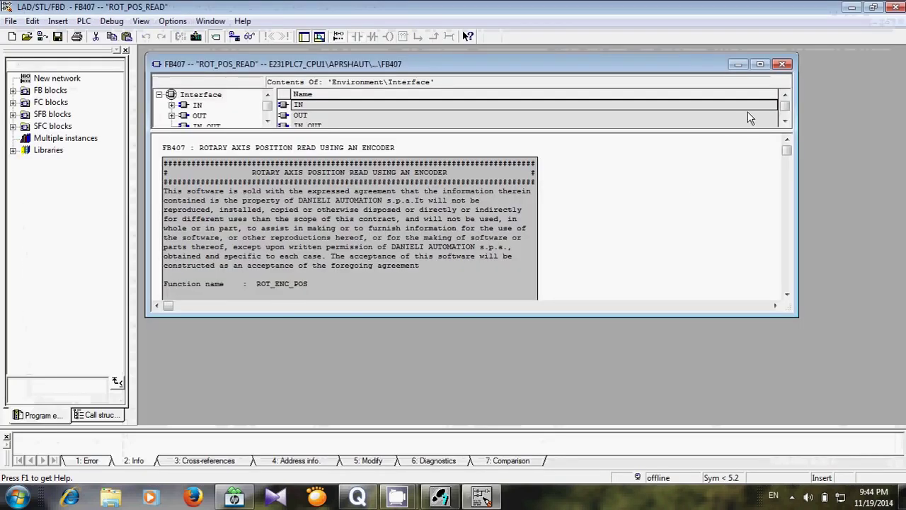
Maximize the FB407 block window and look through its STL code from Network 1 to Network 4.
{"action": "left_click", "coordinate": [760, 64]}
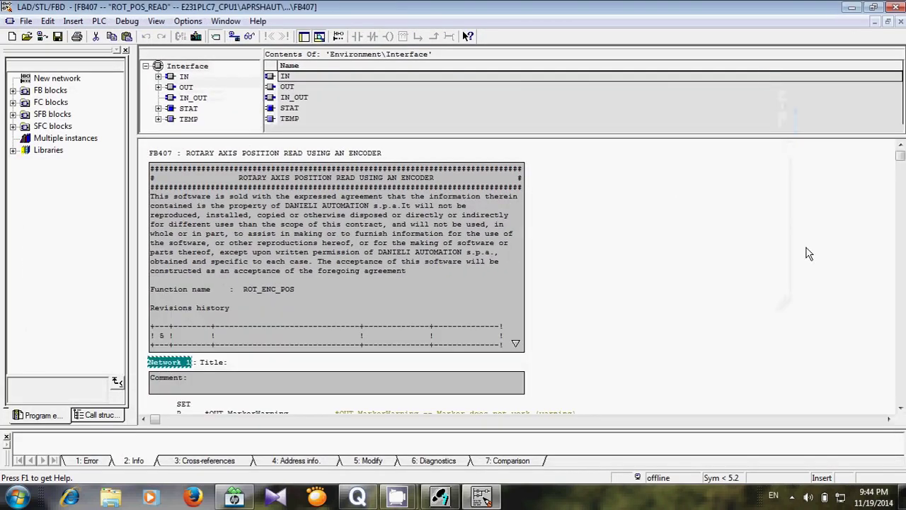
{"action": "scroll", "coordinate": [810, 253], "scroll_direction": "down", "scroll_amount": 10}
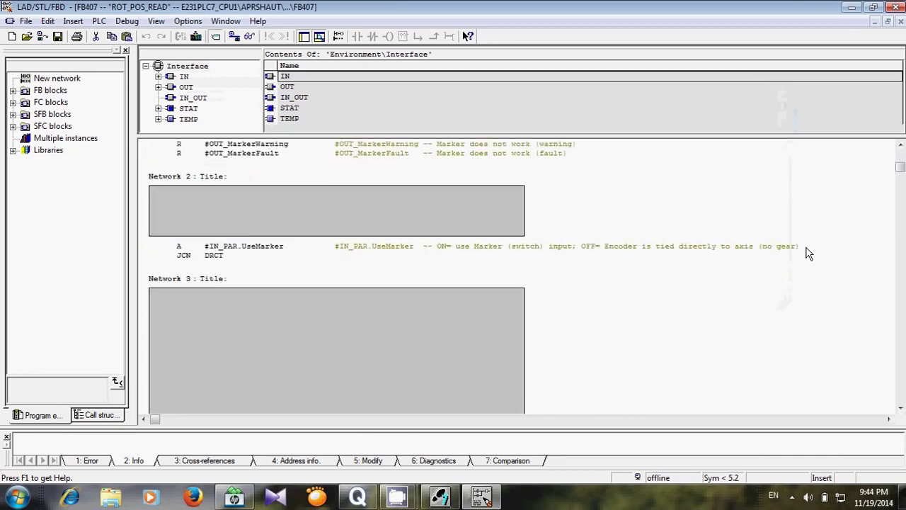
{"action": "scroll", "coordinate": [809, 254], "scroll_direction": "down", "scroll_amount": 10}
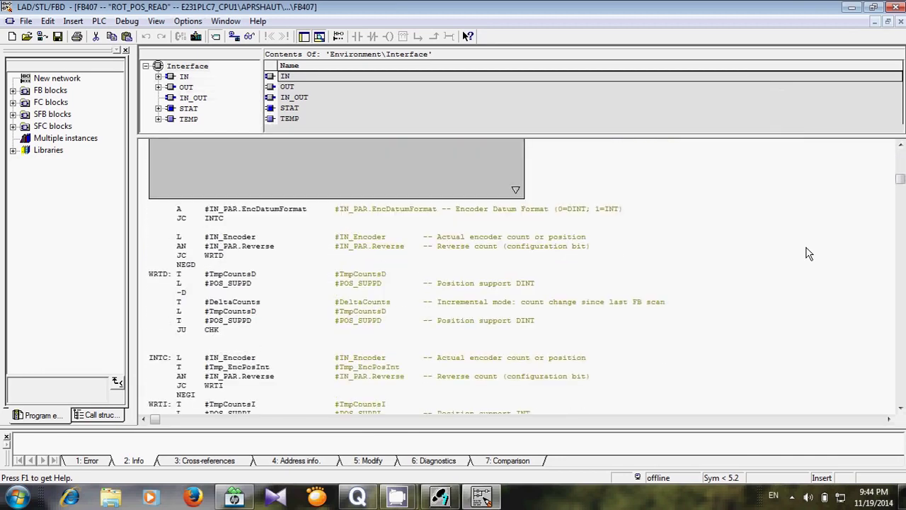
{"action": "scroll", "coordinate": [810, 253], "scroll_direction": "down", "scroll_amount": 10}
{"action": "scroll", "coordinate": [809, 253], "scroll_direction": "down", "scroll_amount": 10}
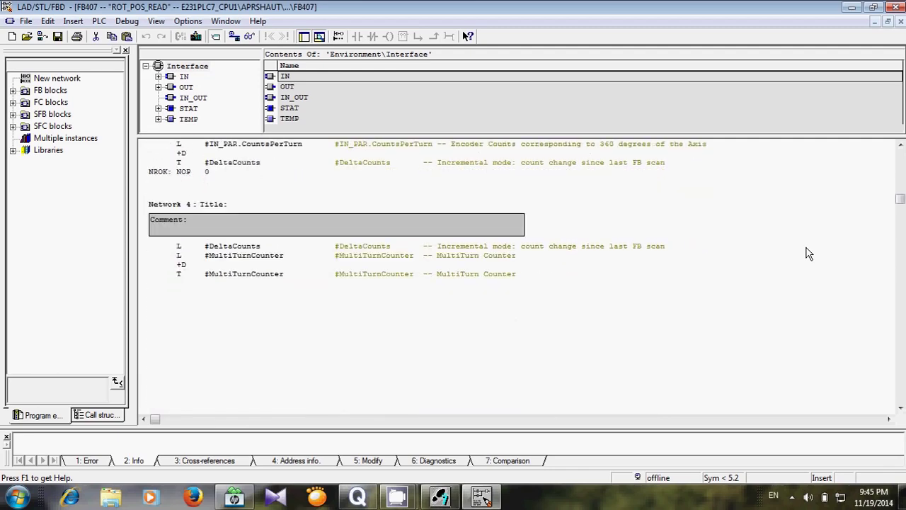